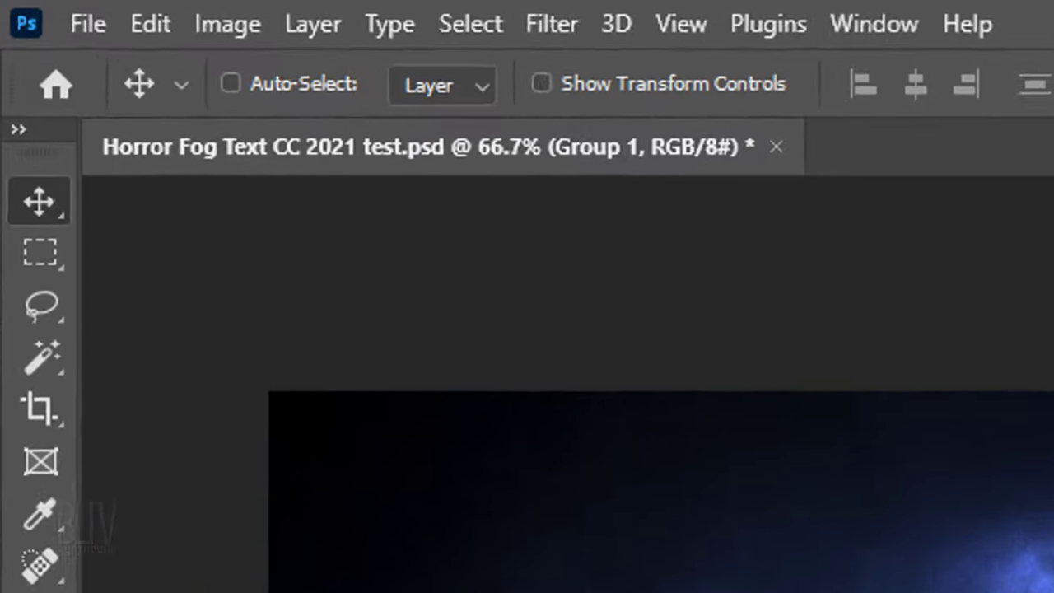
# Step: Create a new 1920 x 1080 document with Background Contents set to Black
pyautogui.click(95, 29)
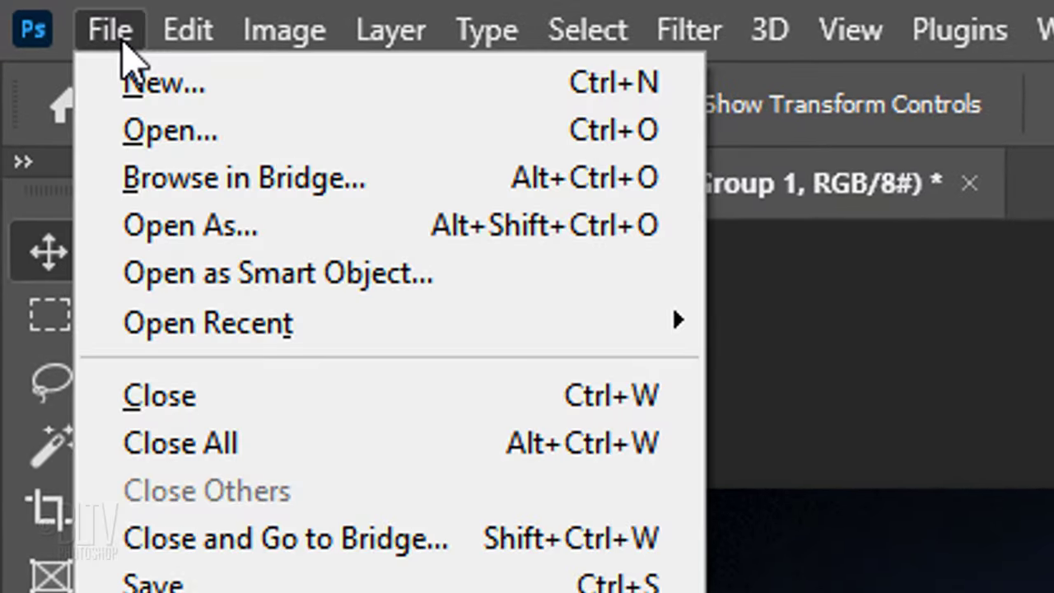
pyautogui.click(171, 83)
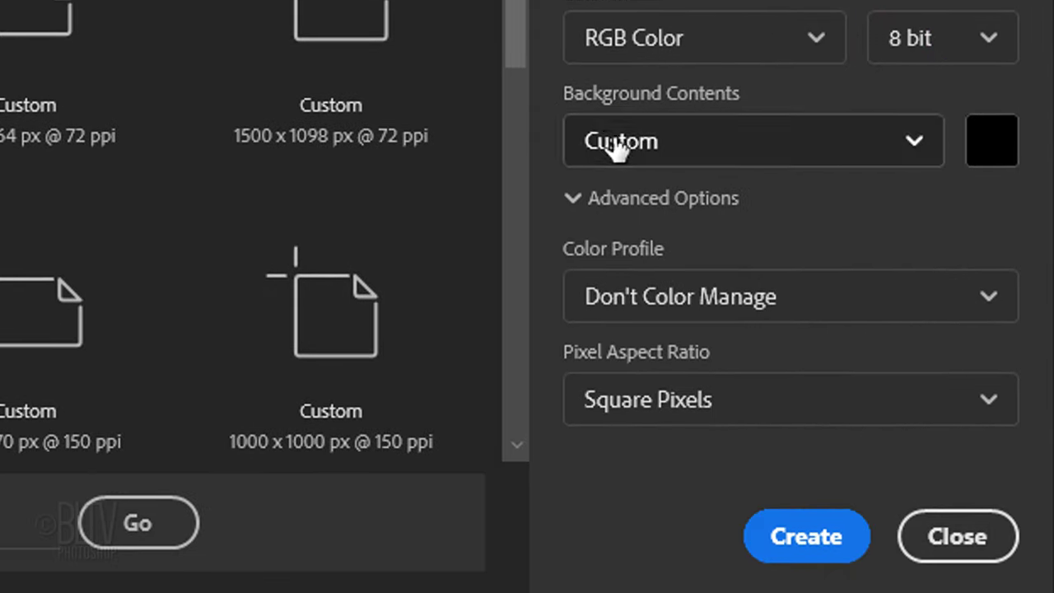
pyautogui.click(616, 147)
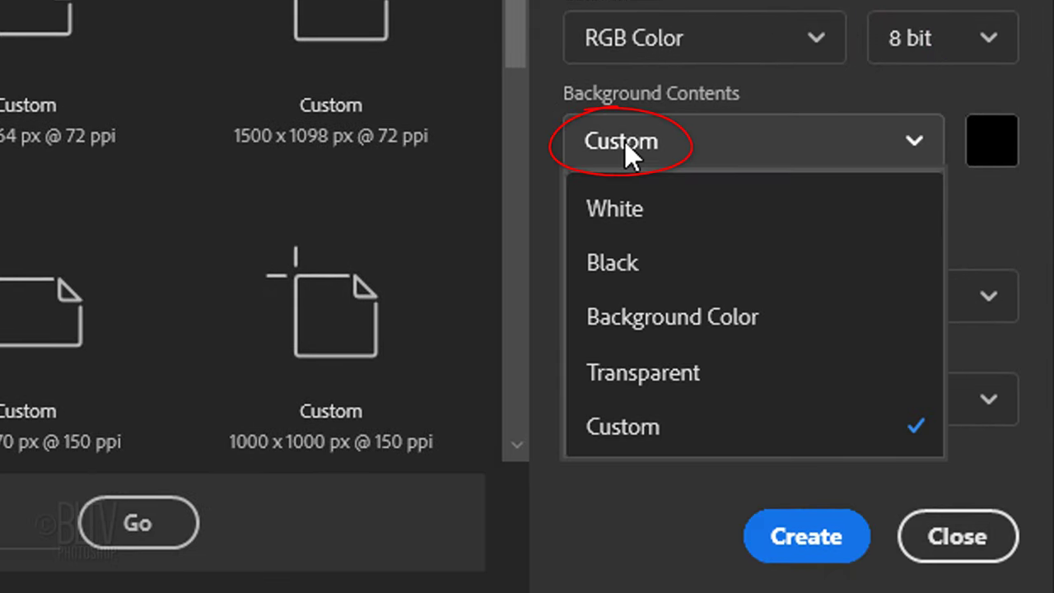
pyautogui.click(614, 264)
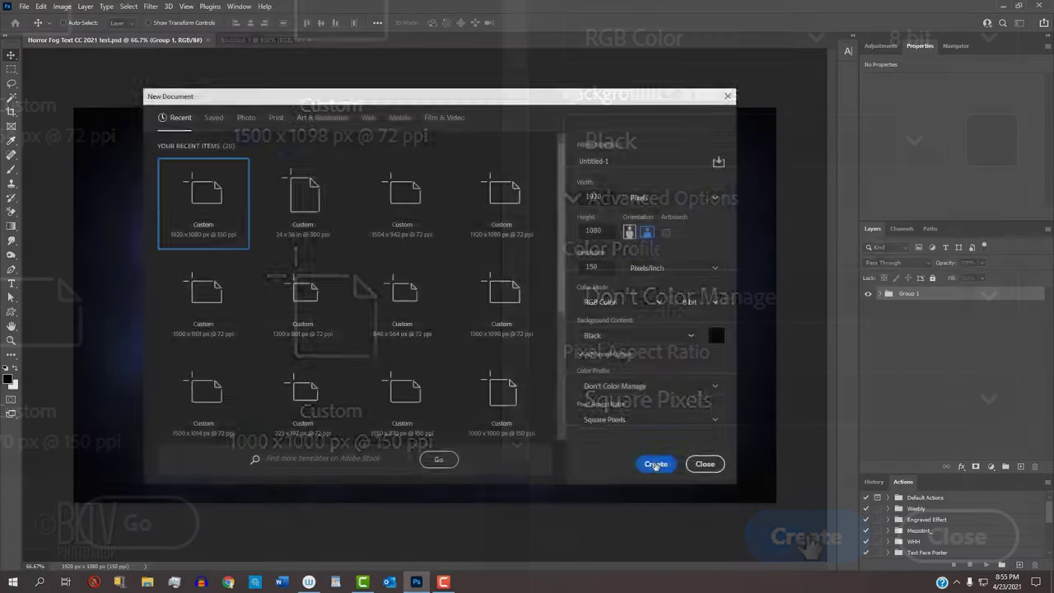
pyautogui.click(806, 536)
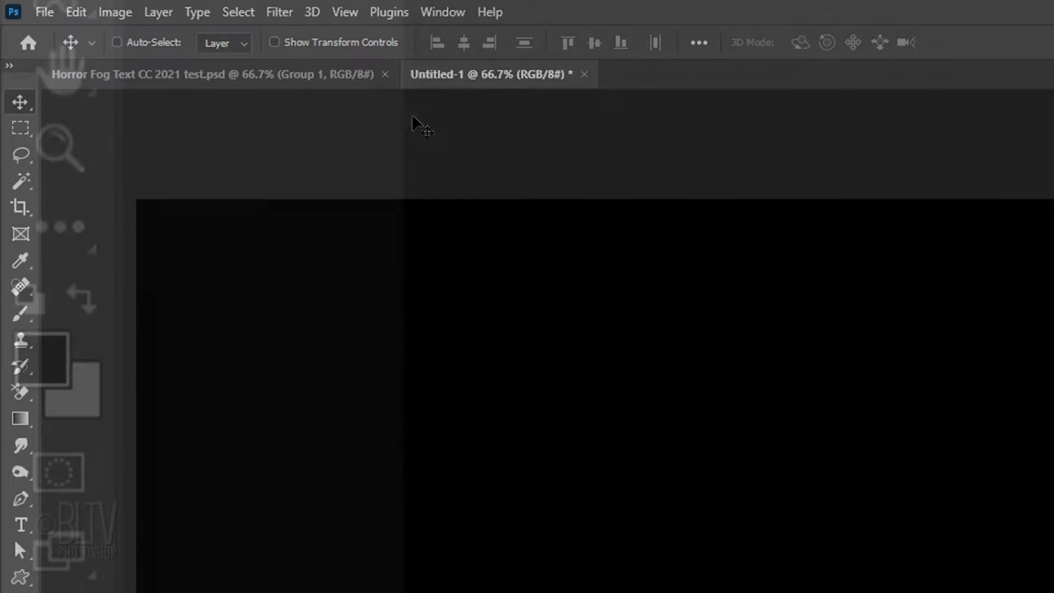
# Step: Fill the canvas with grey clouds using Filter > Render > Clouds
pyautogui.click(290, 15)
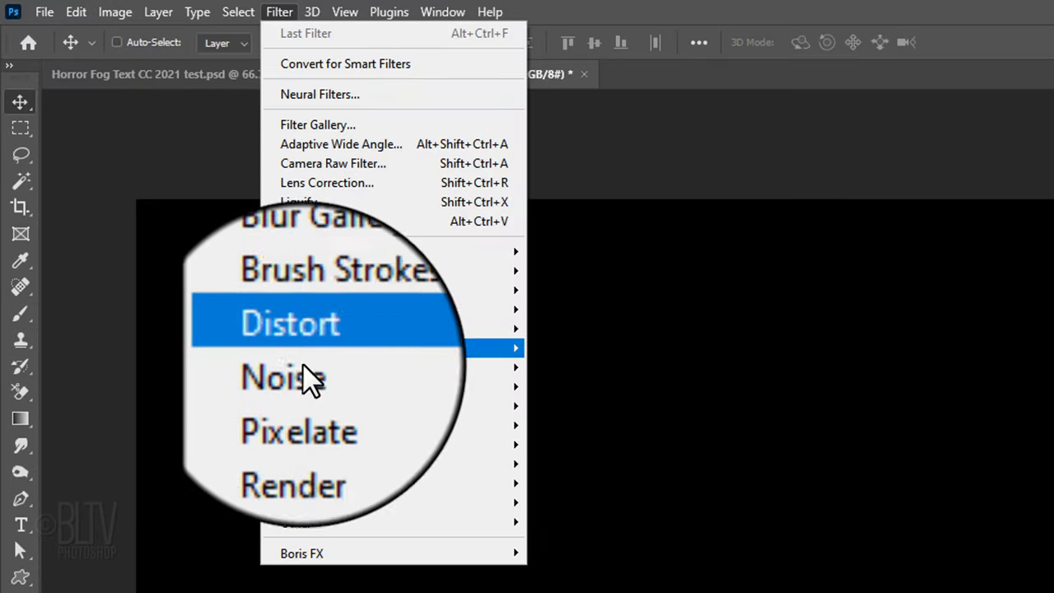
pyautogui.moveTo(303, 407)
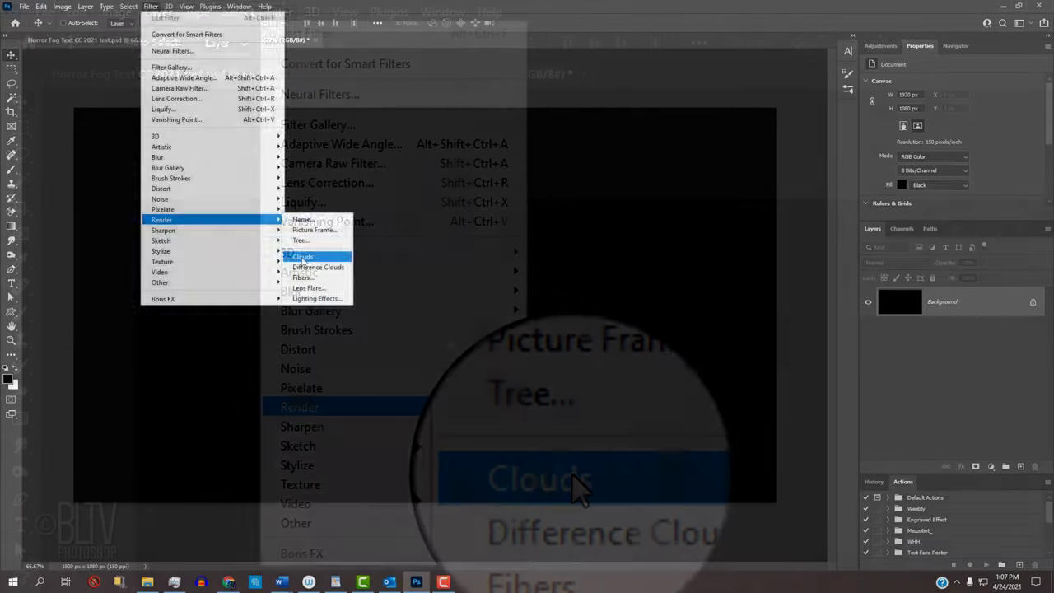
pyautogui.click(572, 472)
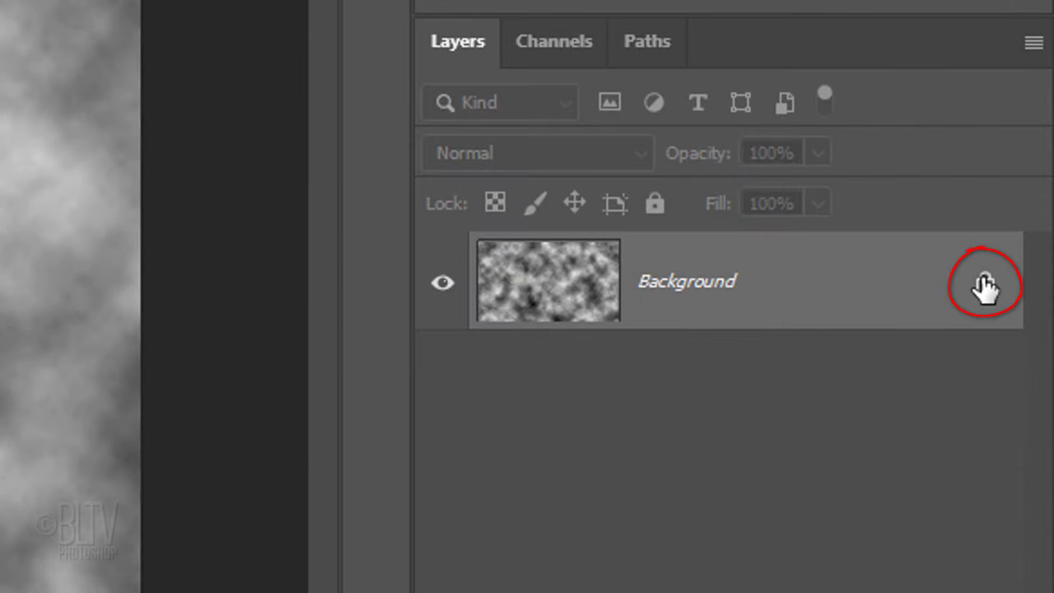
# Step: Unlock the background as Layer 0, set it to Color Dodge, and add an empty layer below
pyautogui.click(984, 285)
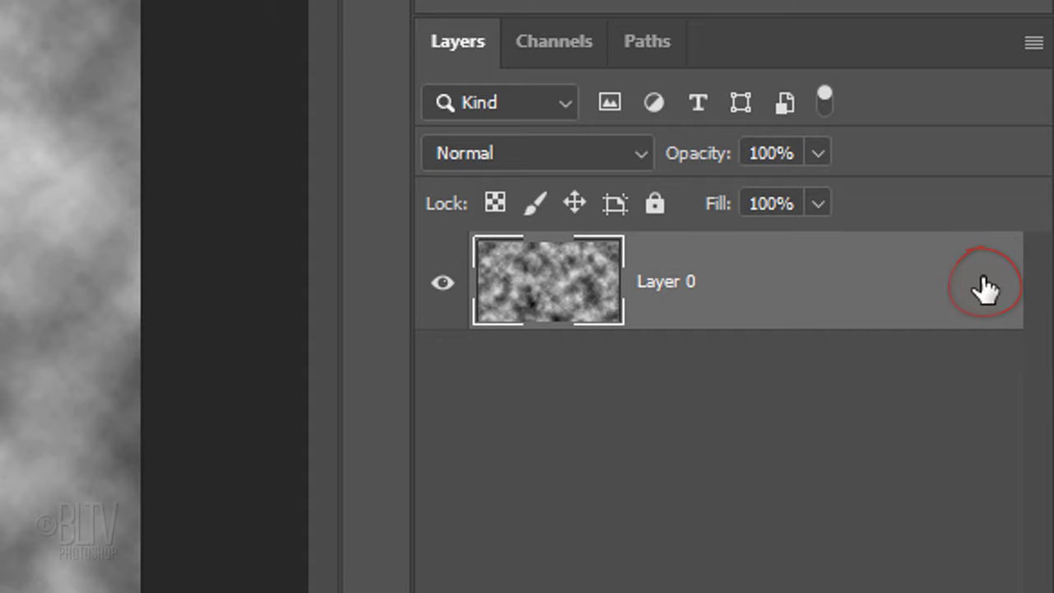
pyautogui.click(465, 154)
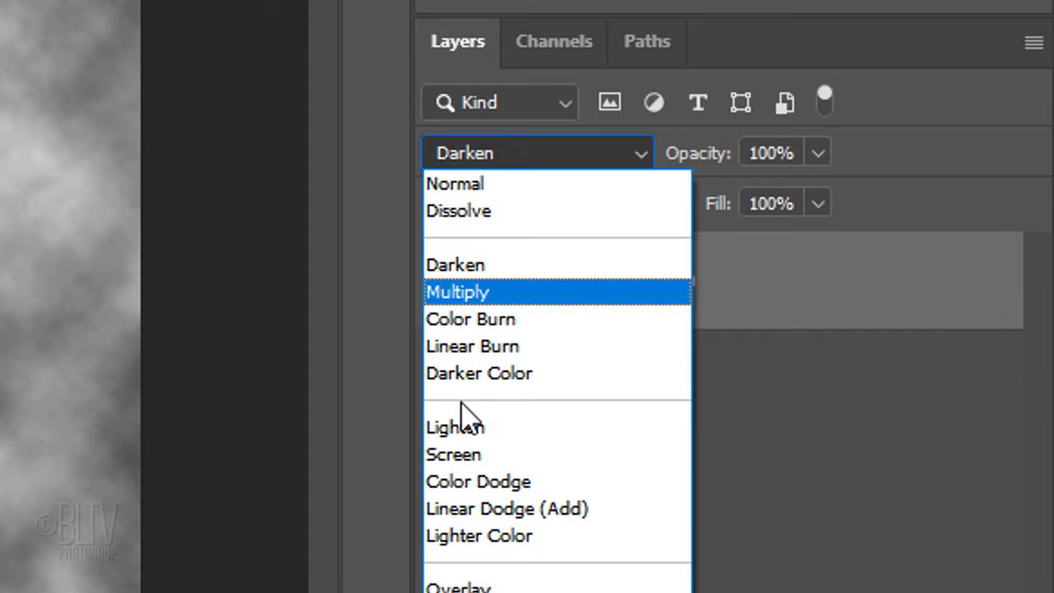
pyautogui.click(467, 484)
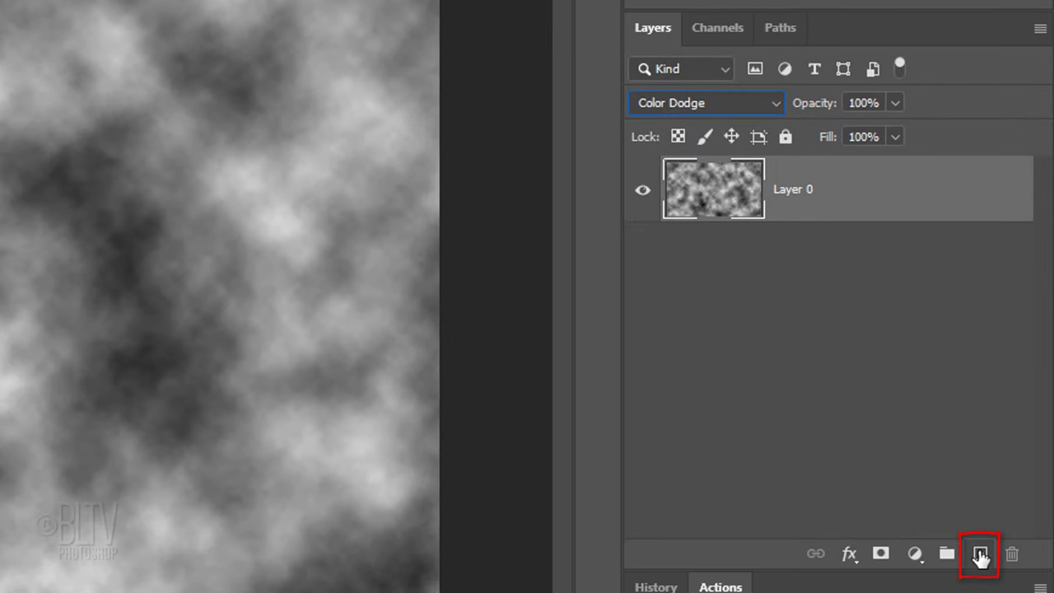
pyautogui.keyDown('ctrl'); pyautogui.click(980, 556); pyautogui.keyUp('ctrl')
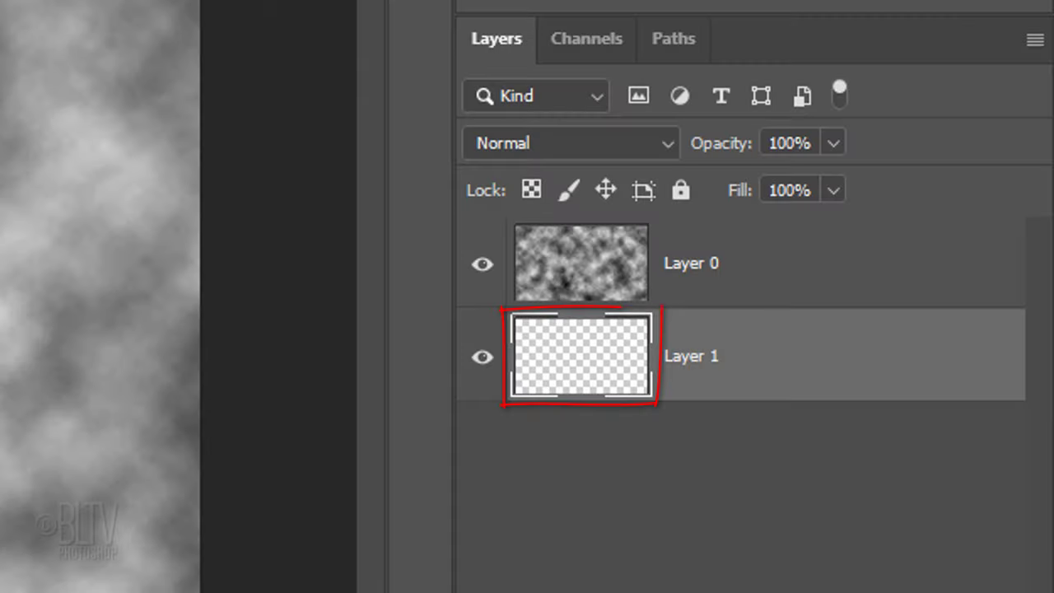
# Step: Fill Layer 1 with black, hide the clouds layer, and enter foreground colour 01386B
pyautogui.hotkey('alt', 'Delete')
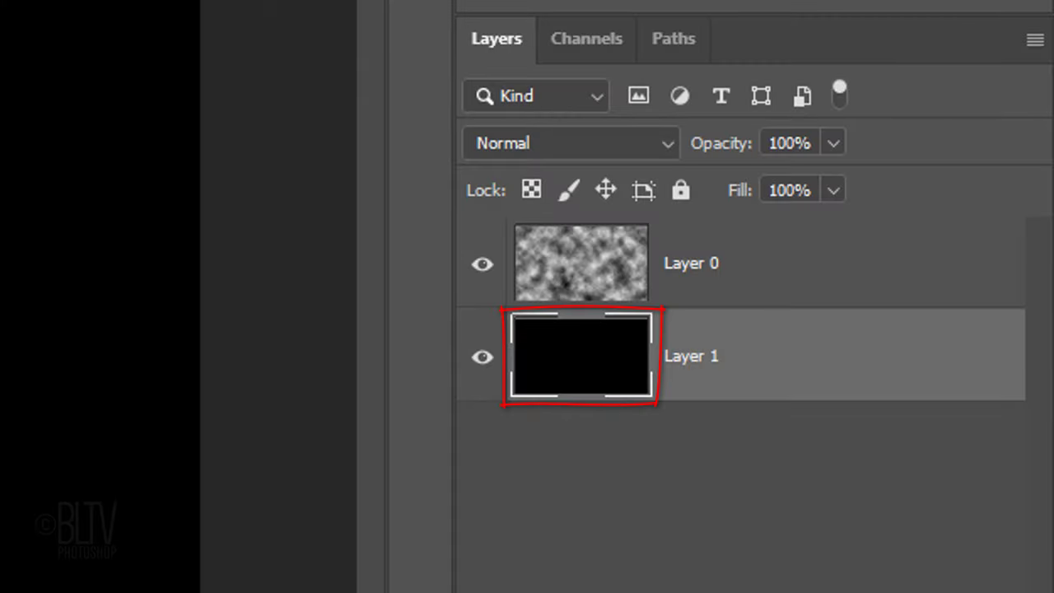
pyautogui.click(484, 265)
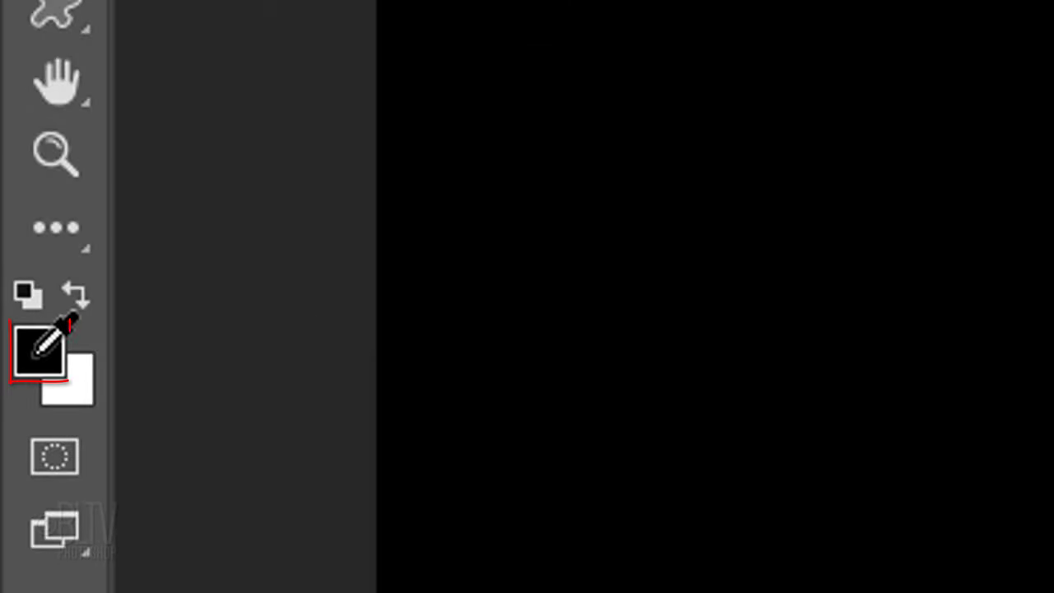
pyautogui.click(71, 317)
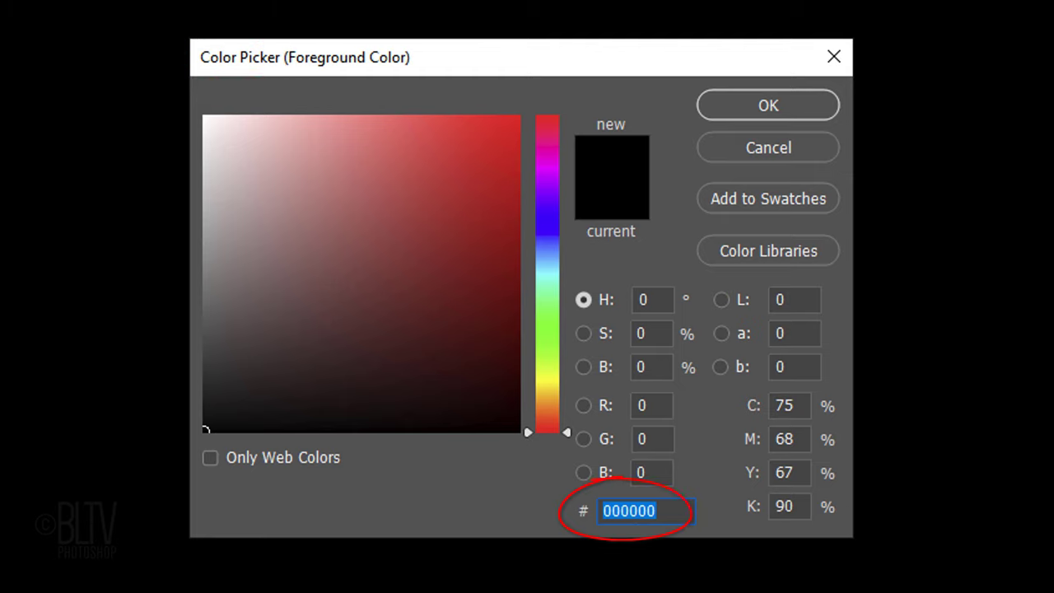
pyautogui.write('0')
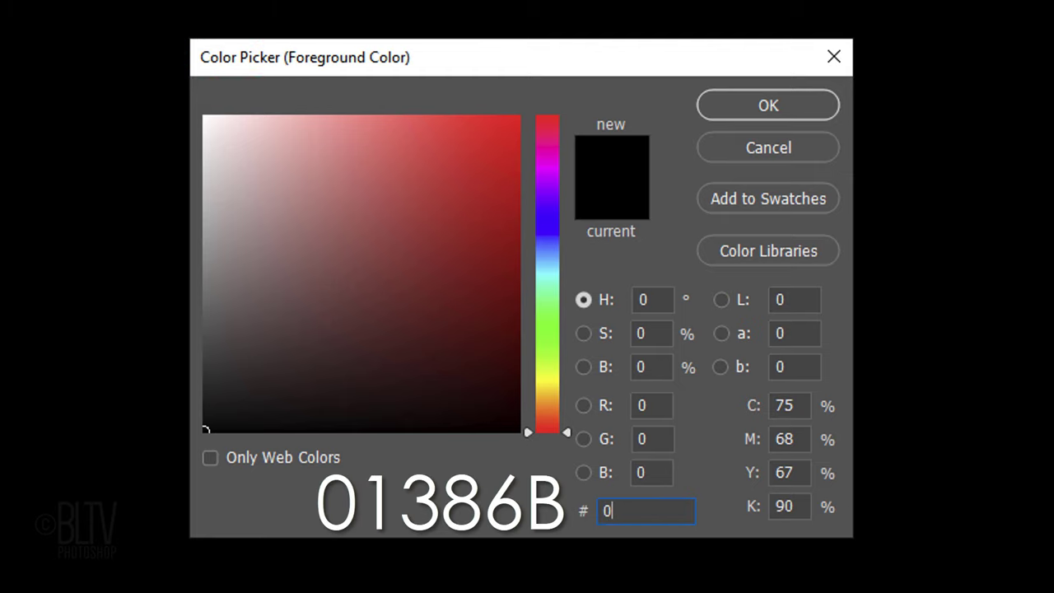
pyautogui.write('13')
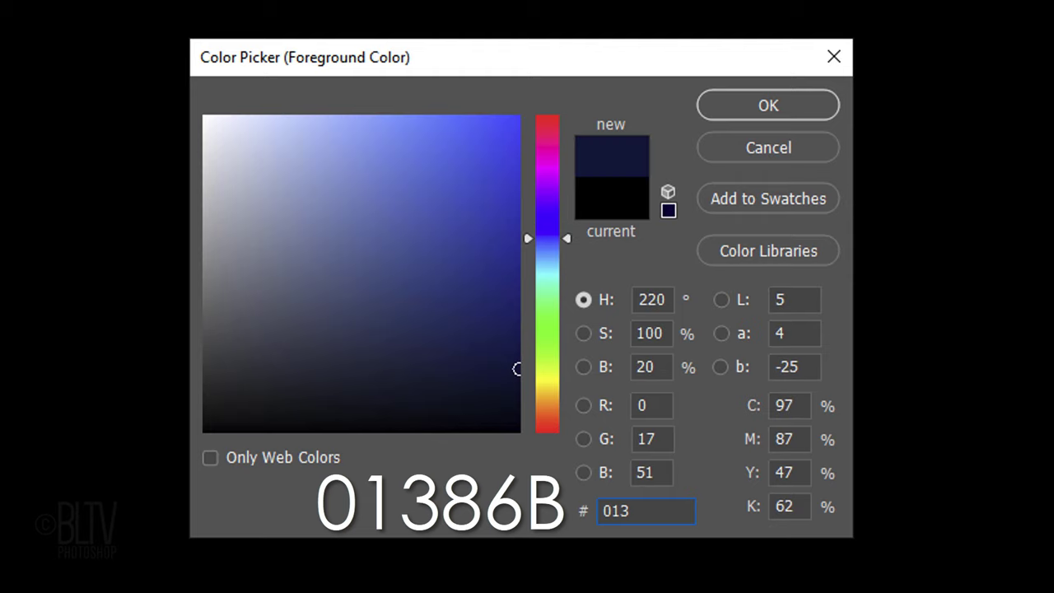
pyautogui.write('86')
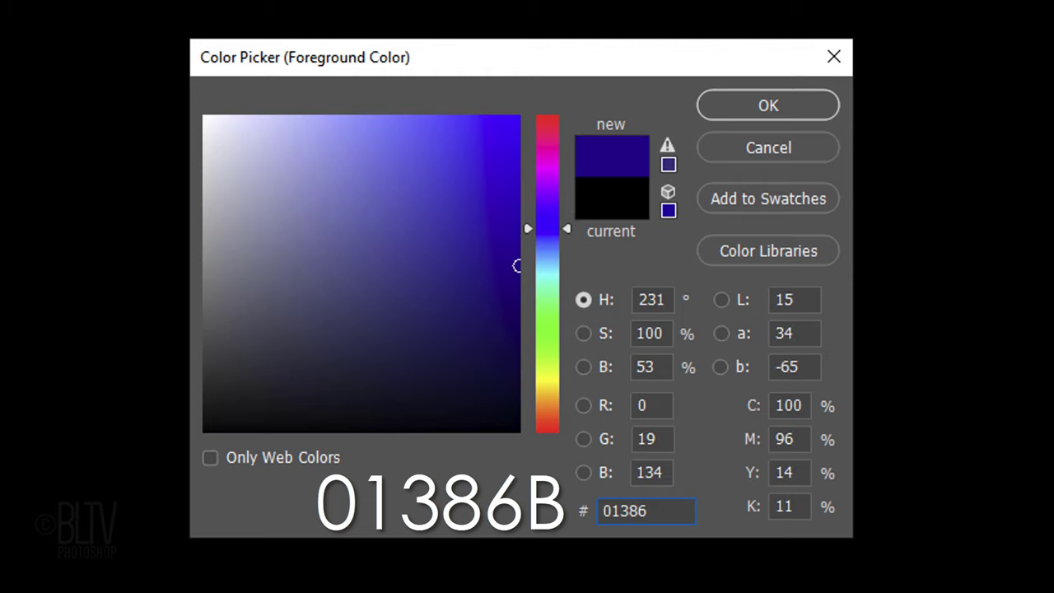
pyautogui.write('B')
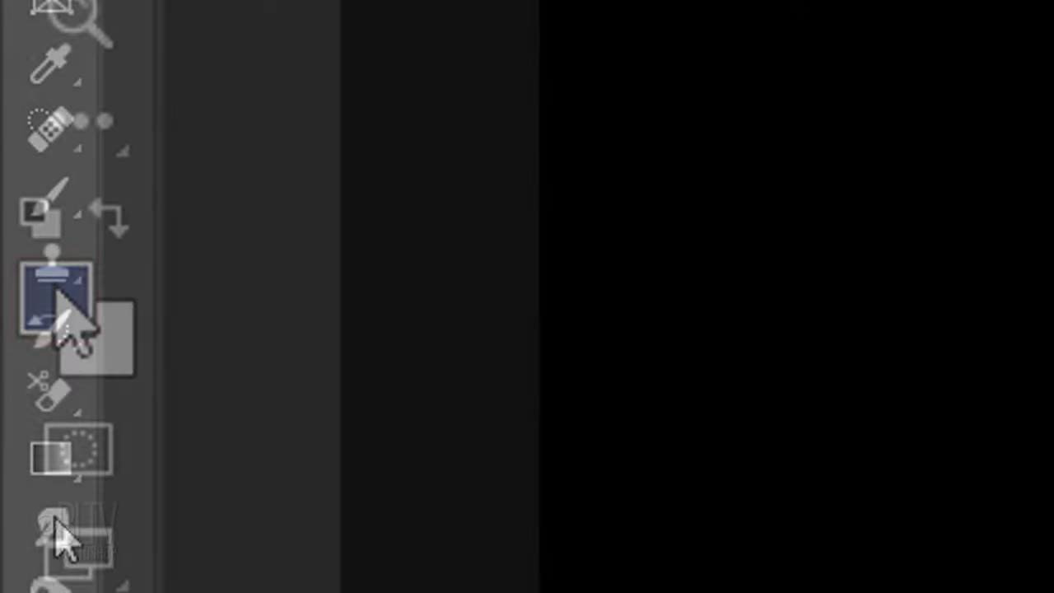
# Step: Choose a 600 px Soft Round brush and reduce its spacing to 1% in Brush Settings
pyautogui.click(51, 197)
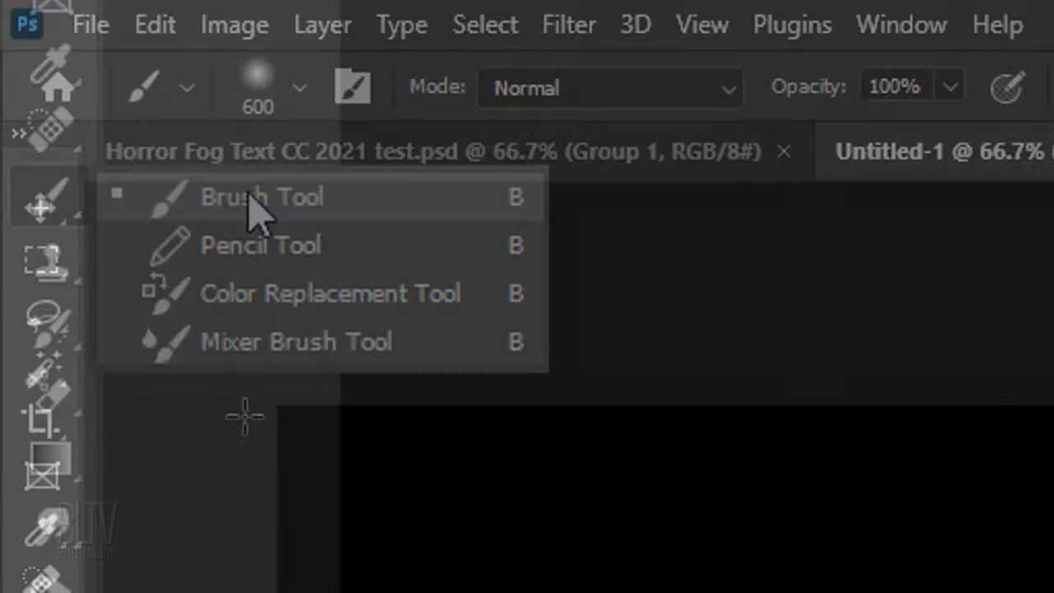
pyautogui.click(256, 201)
pyautogui.click(299, 88)
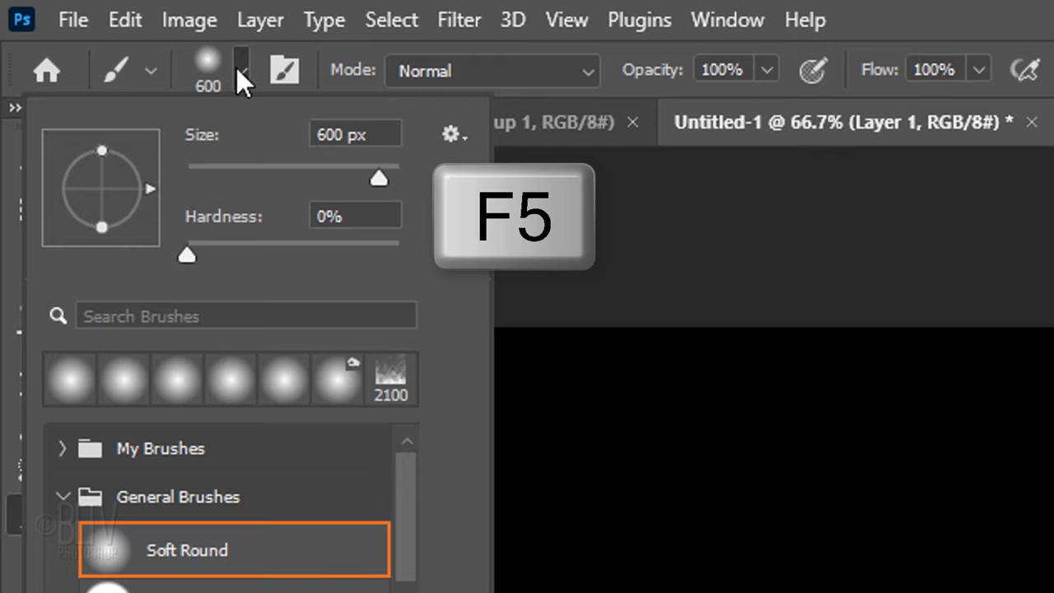
pyautogui.press('F5')
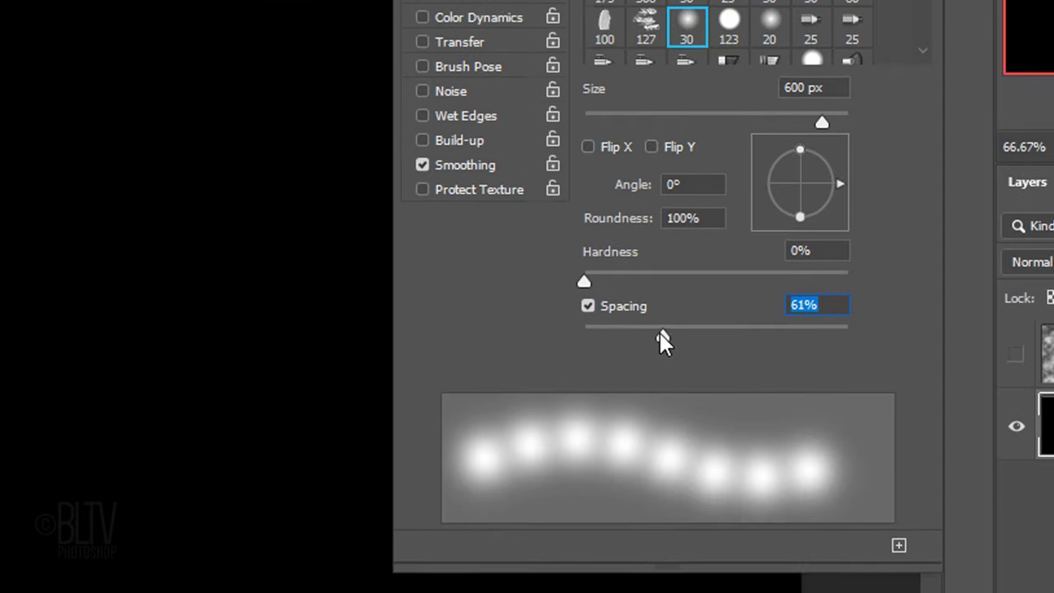
pyautogui.moveTo(664, 337); pyautogui.dragTo(447, 343)
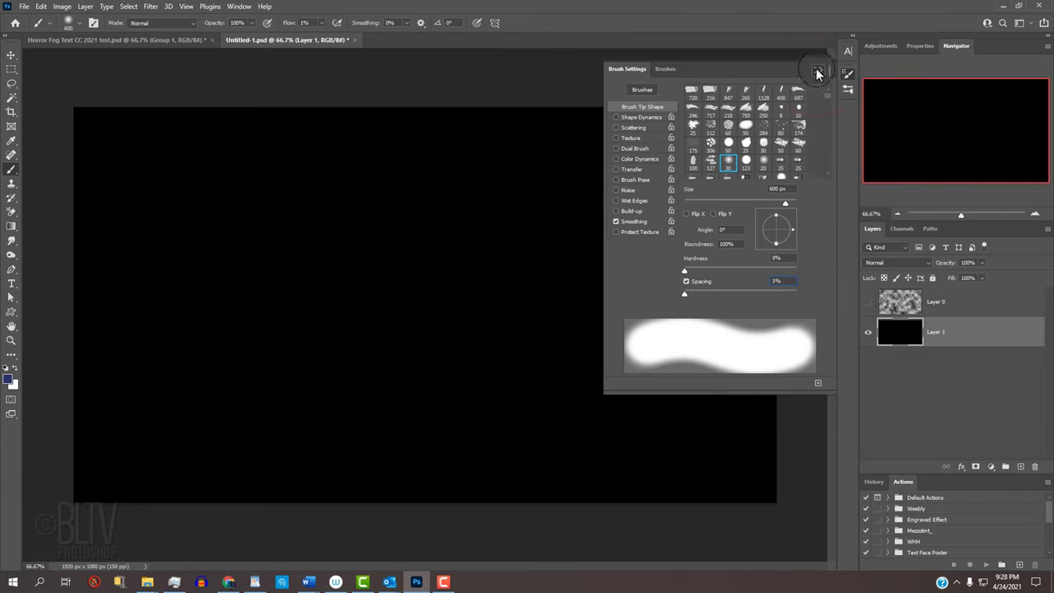
# Step: Close Brush Settings and lower the brush flow to 34%, leaving opacity at 100%
pyautogui.click(817, 72)
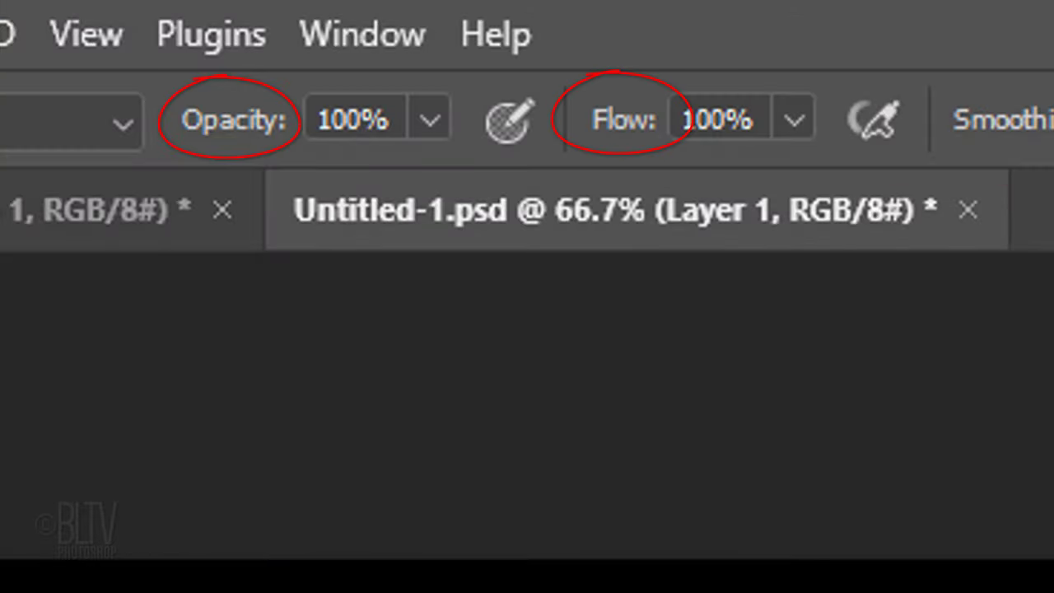
pyautogui.click(429, 121)
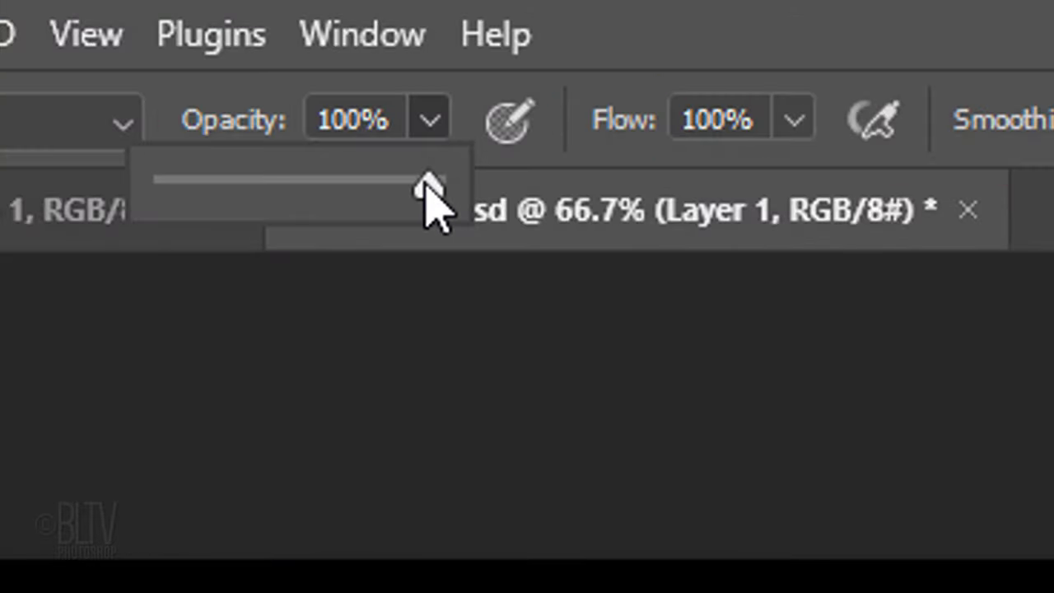
pyautogui.moveTo(419, 181); pyautogui.dragTo(494, 203)
pyautogui.click(794, 120)
pyautogui.moveTo(789, 164); pyautogui.dragTo(894, 223)
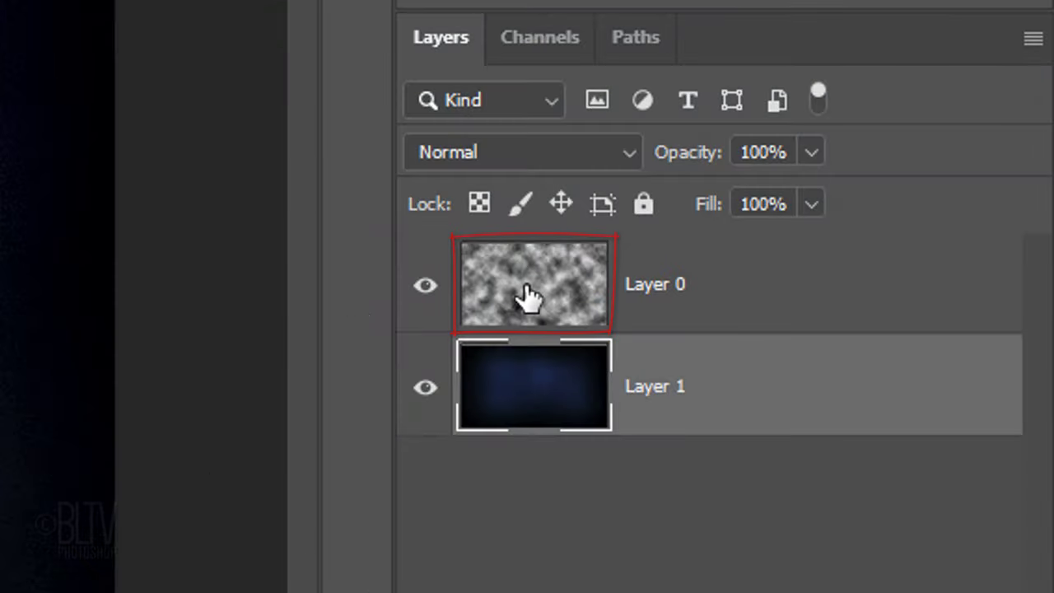
# Step: Free-transform Layer 0's cloud texture, scaling its width up to about 128%
pyautogui.click(527, 296)
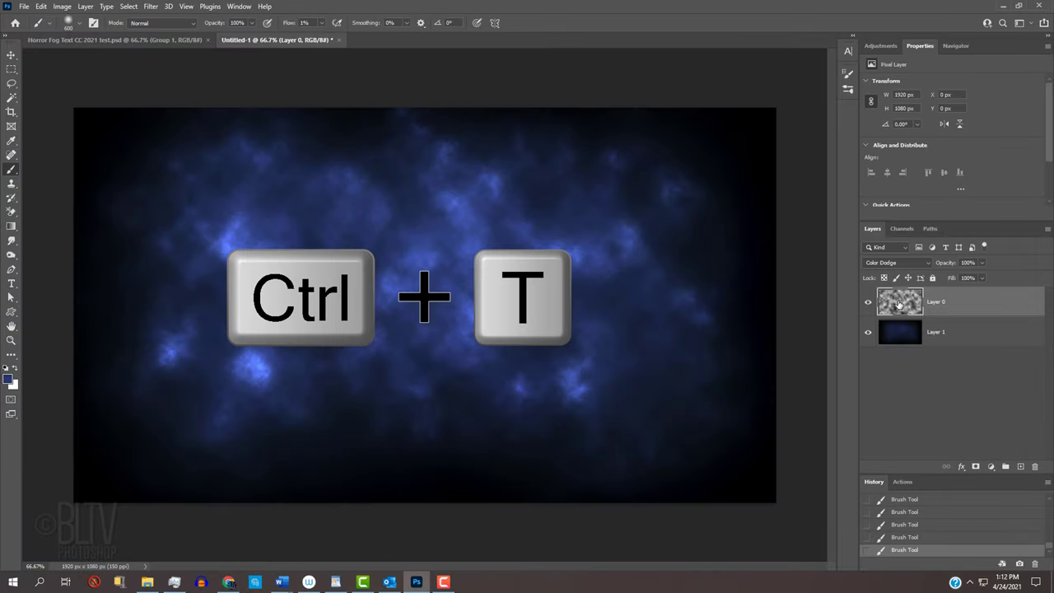
pyautogui.hotkey('ctrl', 't')
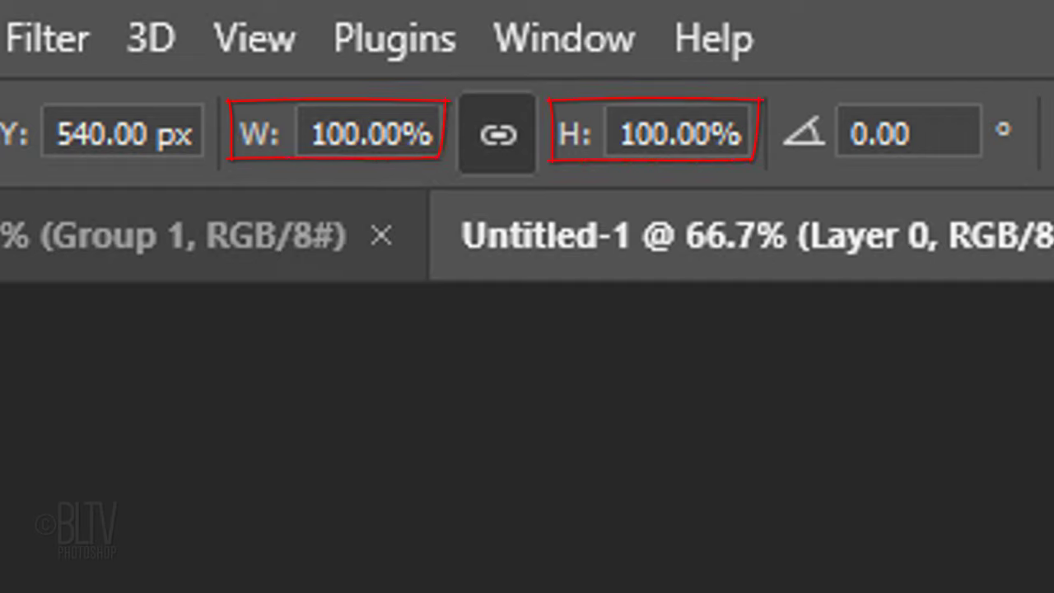
pyautogui.moveTo(255, 133); pyautogui.dragTo(262, 135)
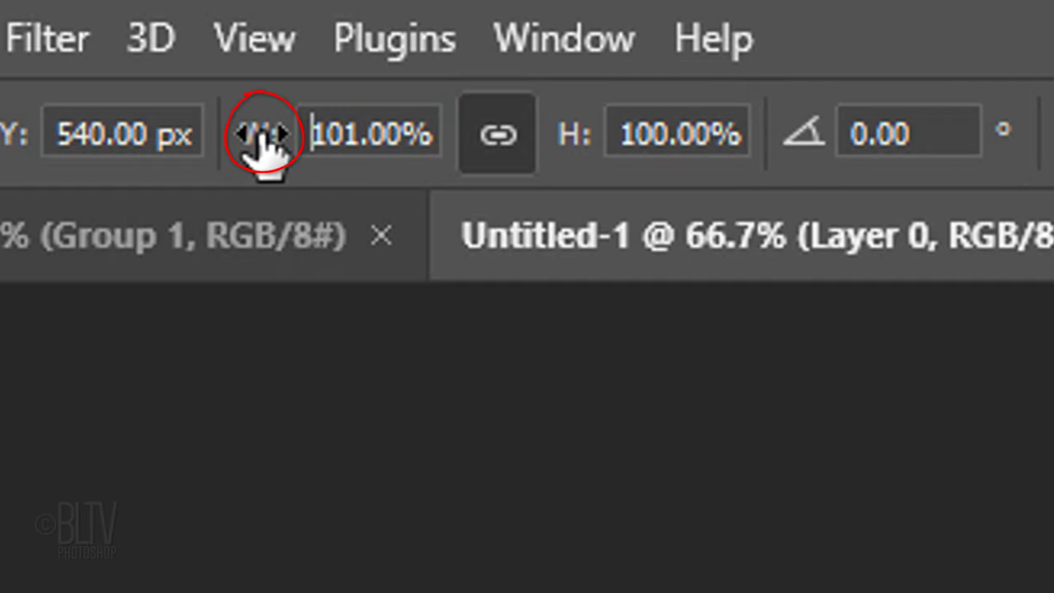
pyautogui.moveTo(262, 135); pyautogui.dragTo(425, 136)
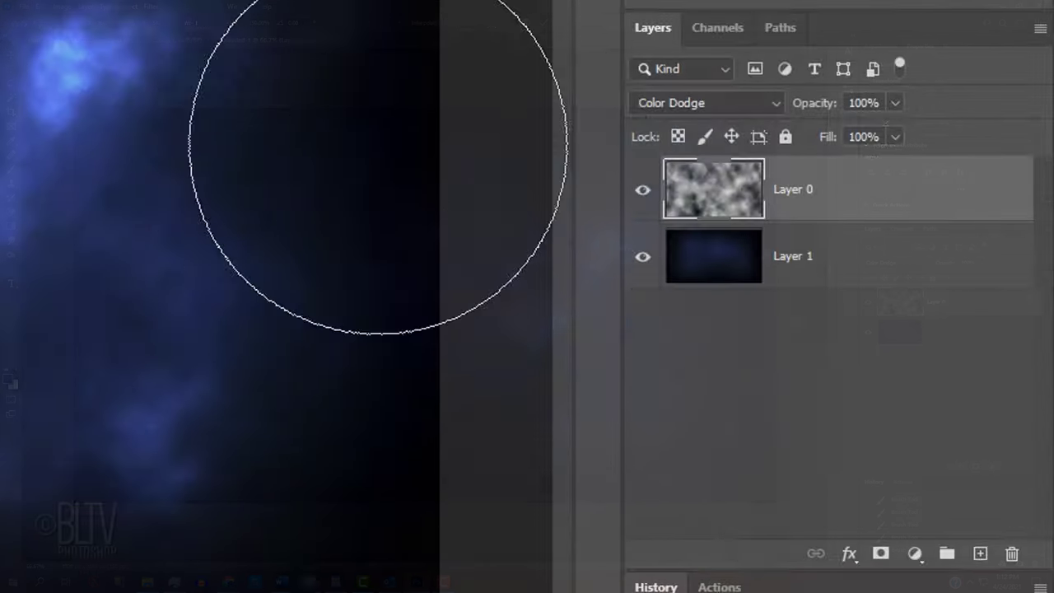
# Step: Add Layer 2 above Layer 1 and ready the Type tool with white Paranoia text
pyautogui.click(899, 336)
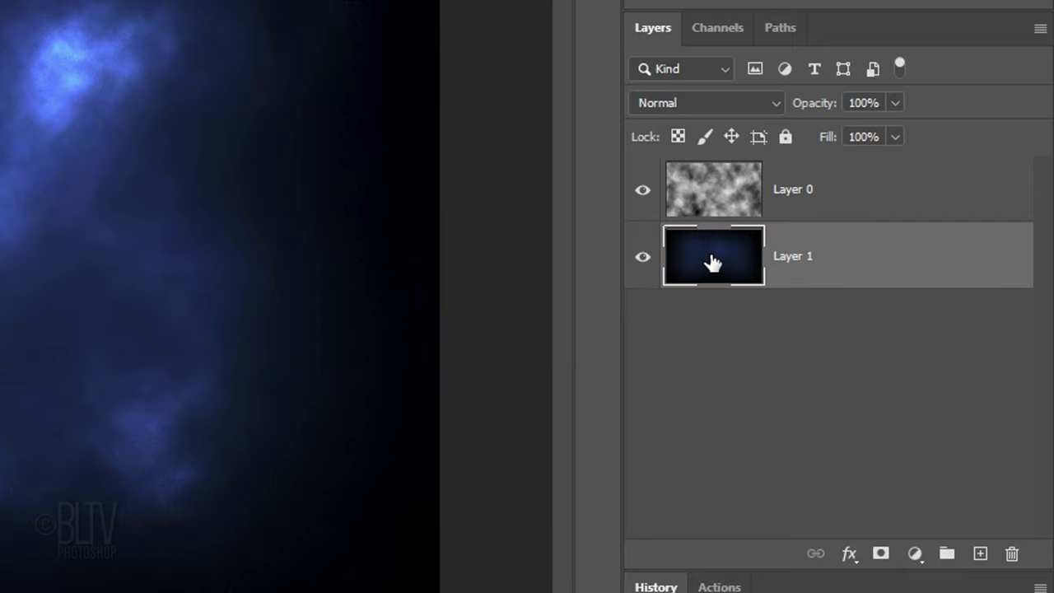
pyautogui.click(981, 555)
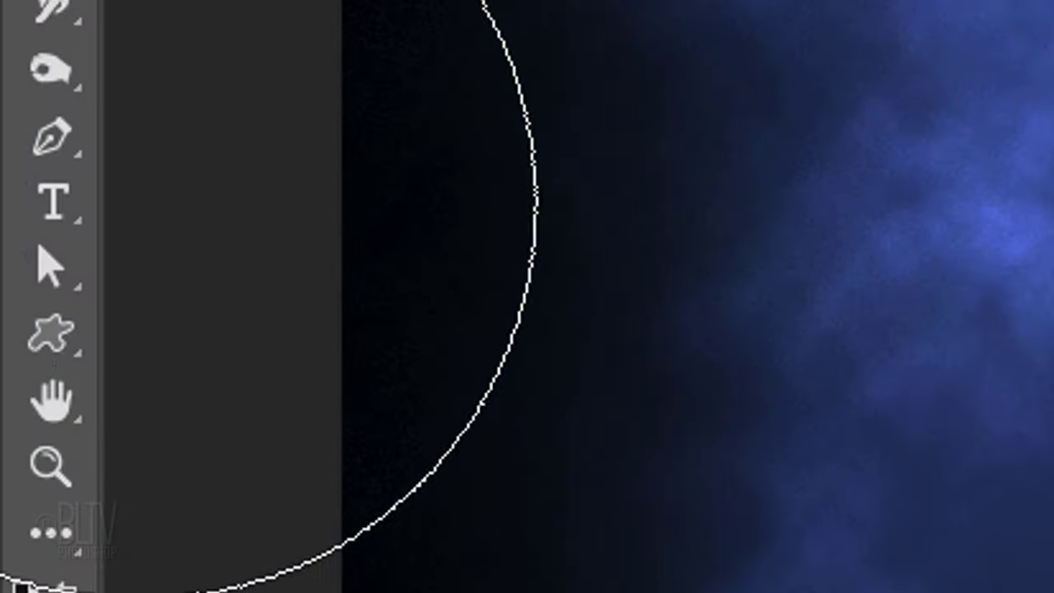
pyautogui.click(52, 200)
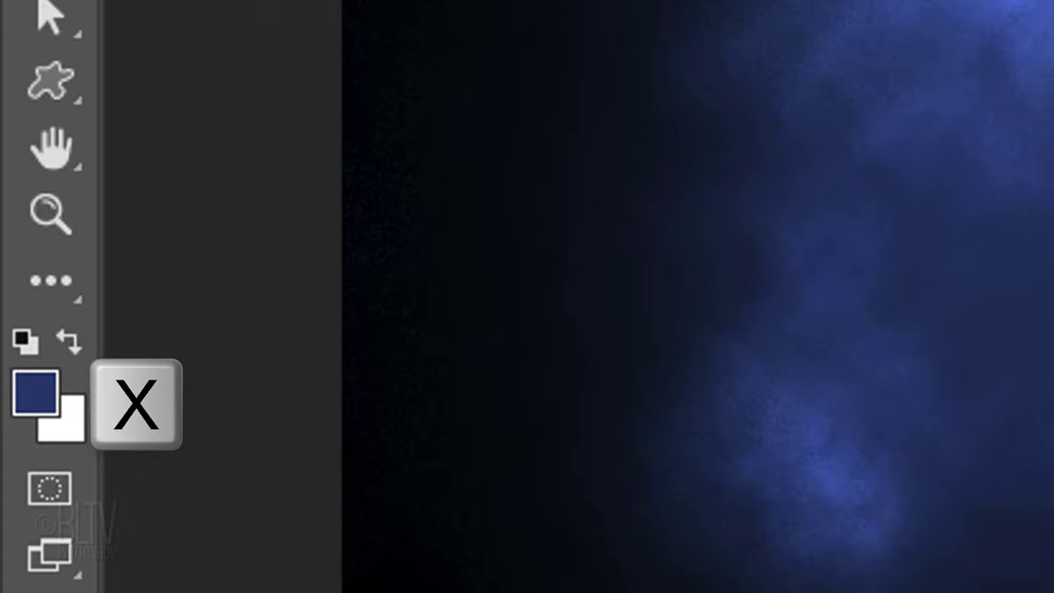
pyautogui.press('x')
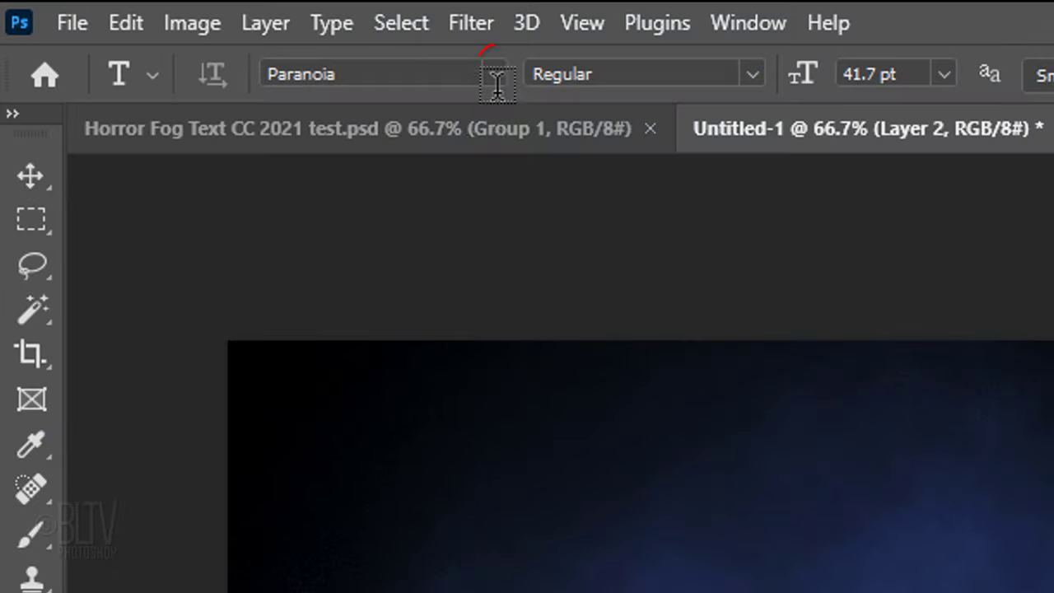
pyautogui.click(496, 73)
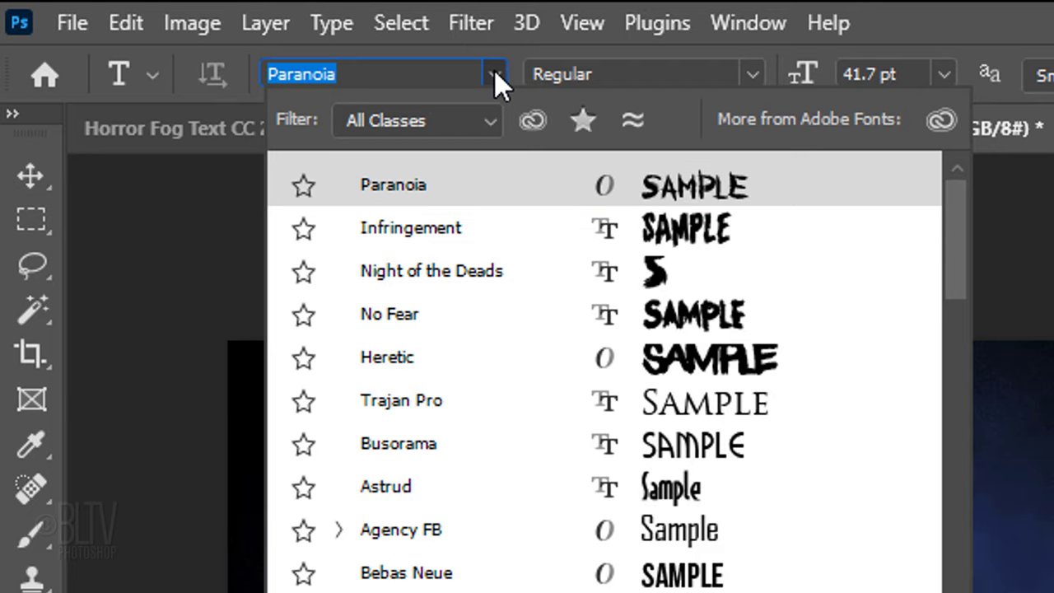
pyautogui.click(495, 72)
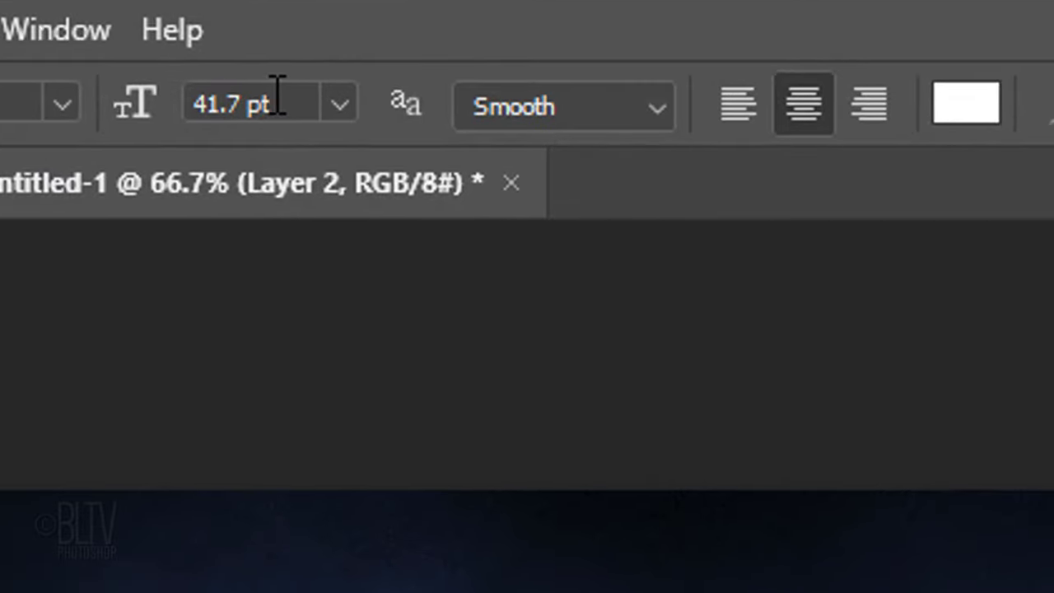
# Step: Set the font size to 100 pt
pyautogui.click(352, 99)
pyautogui.write('100')
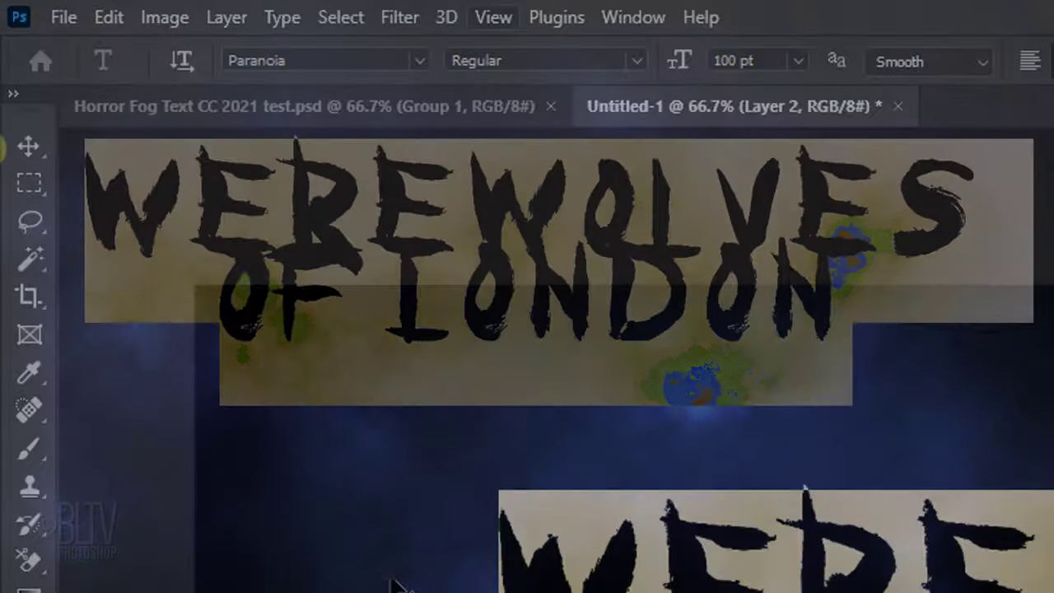
# Step: Set leading to 98 pt and tracking to 20 in the Character panel, then collapse it
pyautogui.click(622, 16)
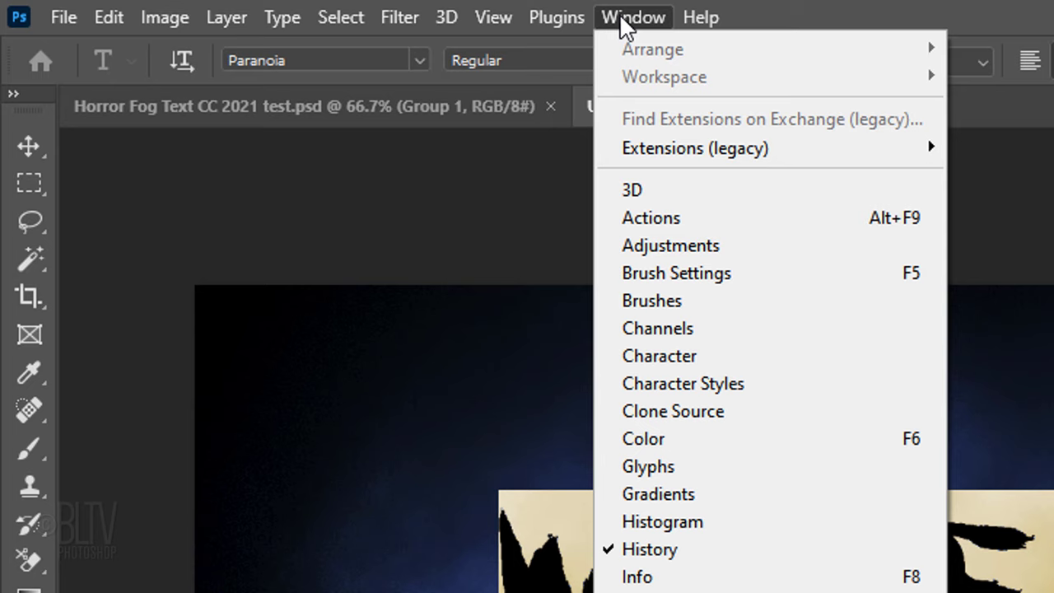
pyautogui.click(662, 358)
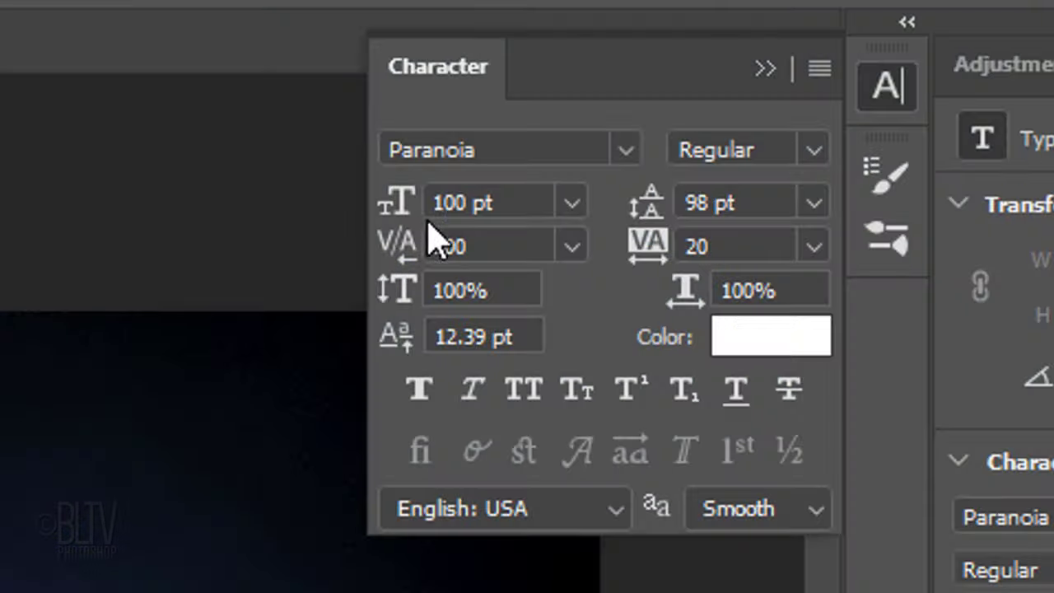
pyautogui.click(765, 71)
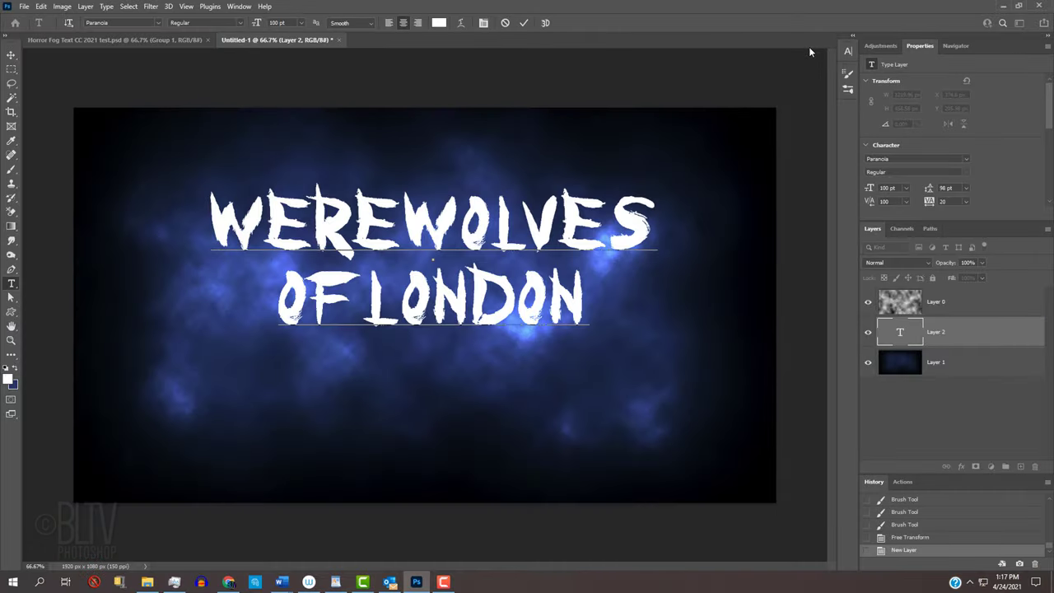
# Step: Commit the title text and start Free Transform to resize it
pyautogui.click(12, 55)
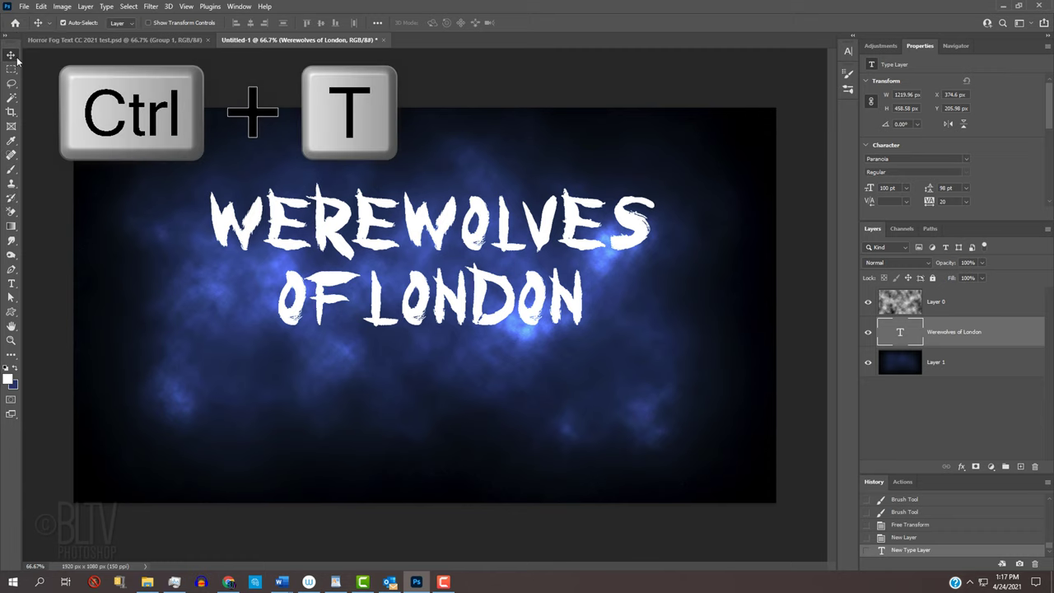
pyautogui.hotkey('ctrl', 't')
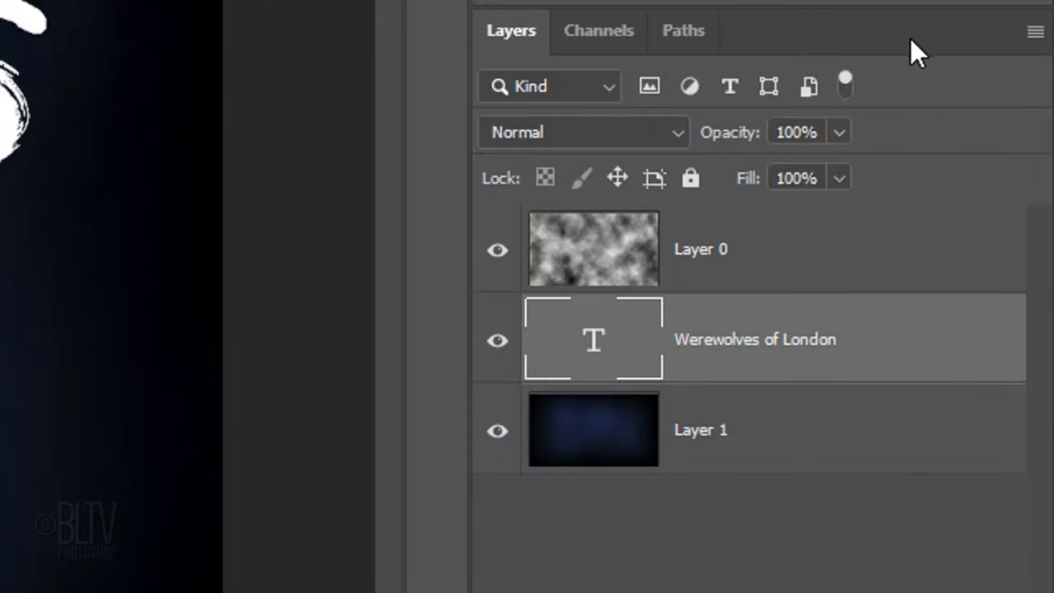
# Step: Convert the title text layer to a smart object and set its opacity to 50%
pyautogui.click(1035, 33)
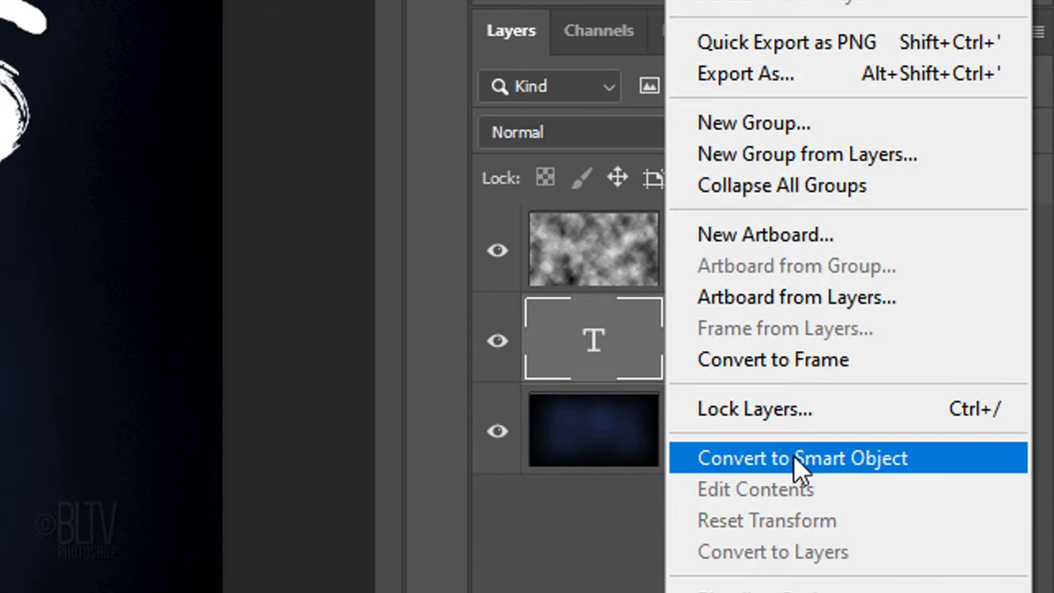
pyautogui.click(793, 455)
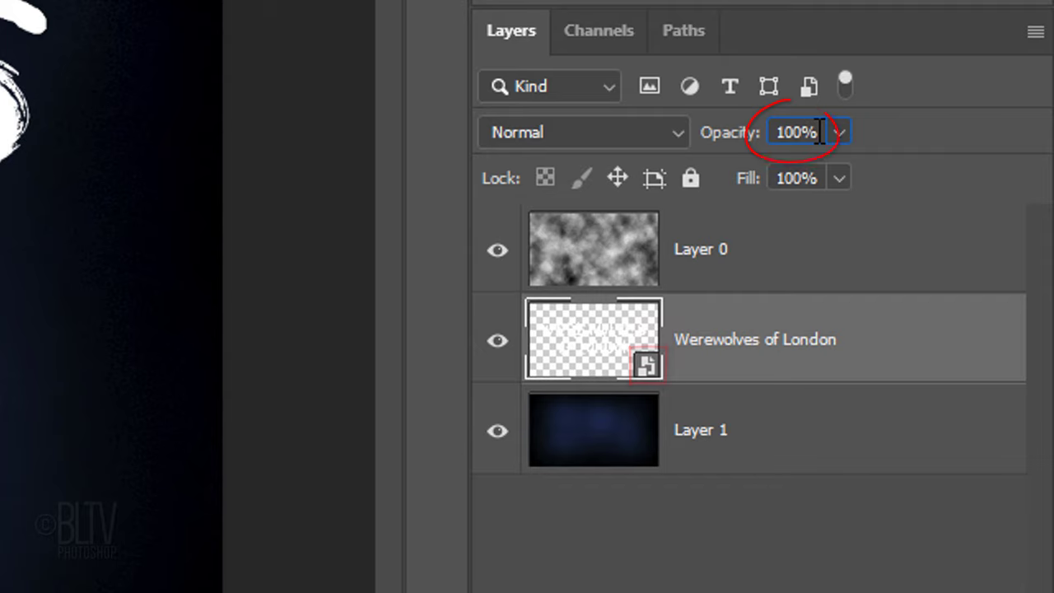
pyautogui.click(700, 132)
pyautogui.write('50')
pyautogui.press('Return')
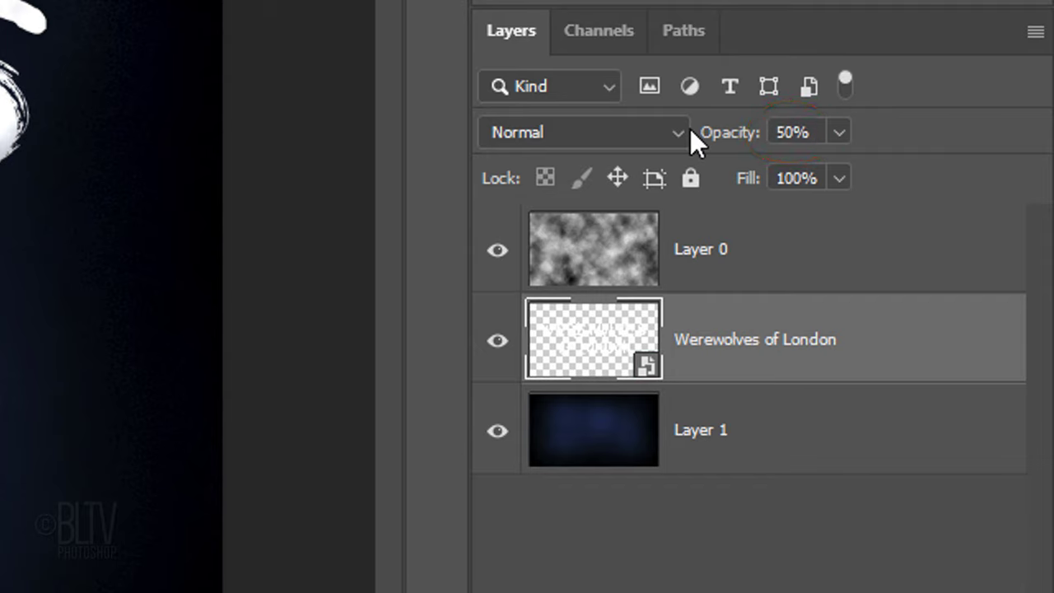
# Step: Duplicate the text layer and give the copy a Motion Blur at angle 90, distance 100
pyautogui.hotkey('ctrl', 'j')
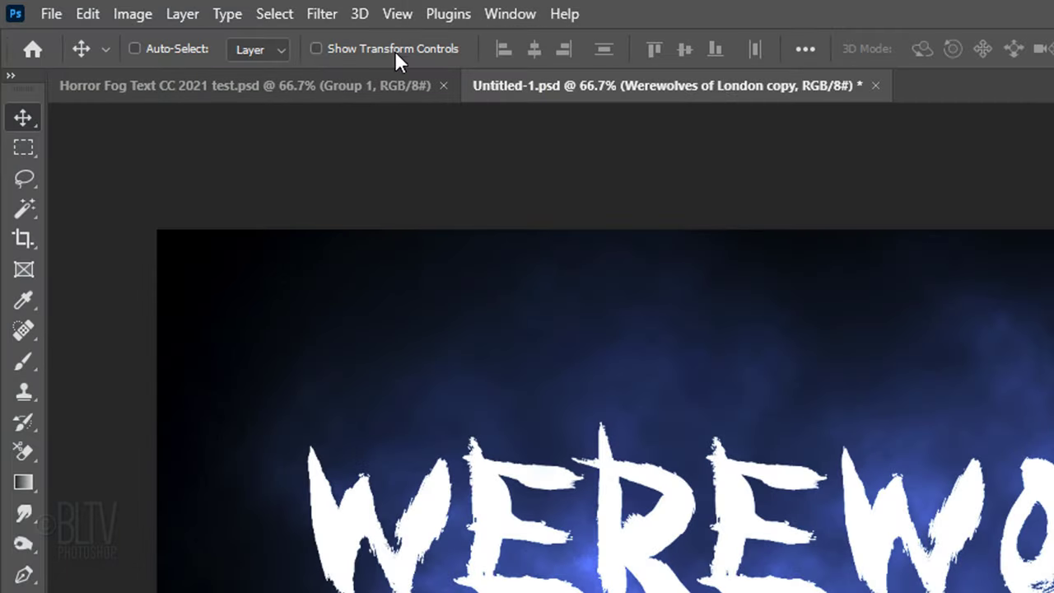
pyautogui.click(320, 15)
pyautogui.moveTo(365, 334)
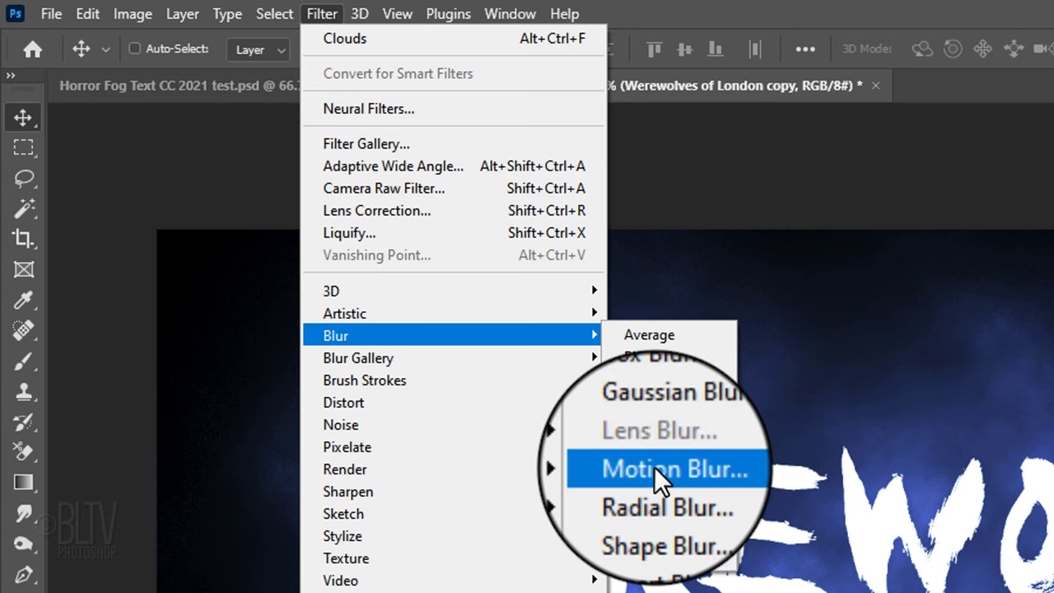
pyautogui.click(679, 466)
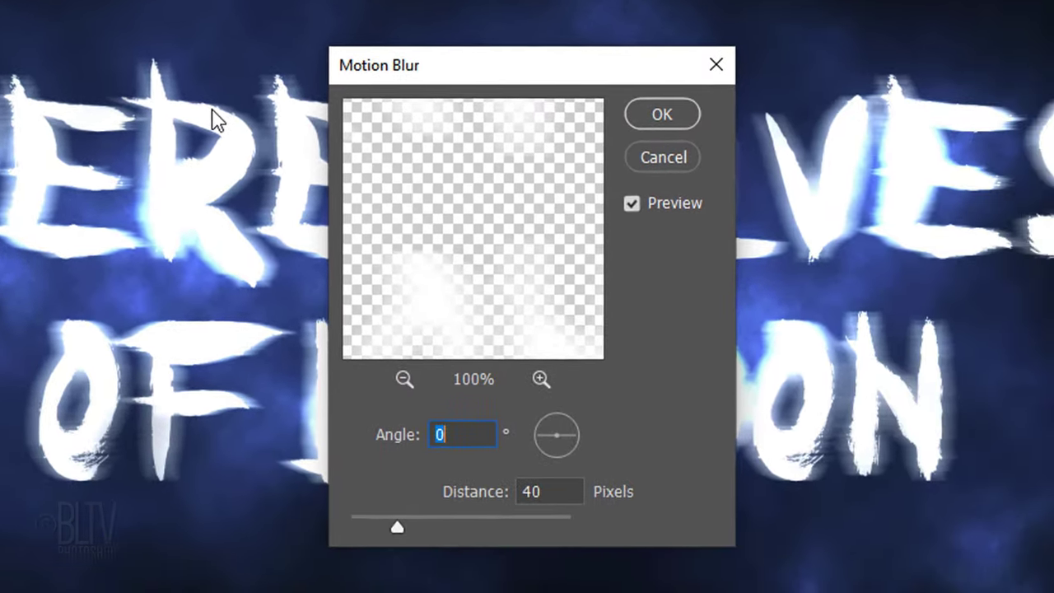
pyautogui.write('90')
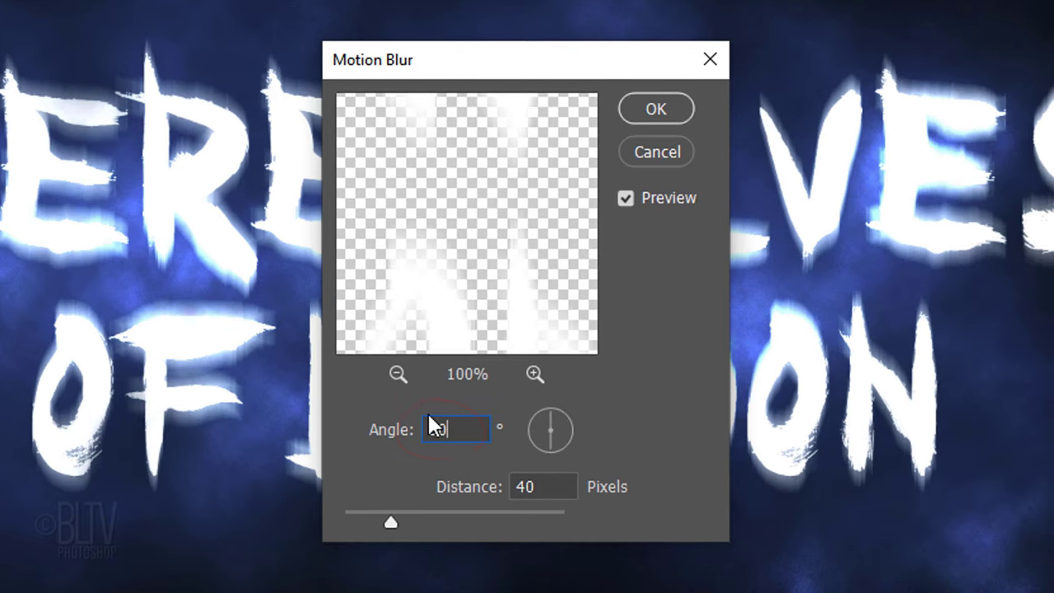
pyautogui.press('Tab')
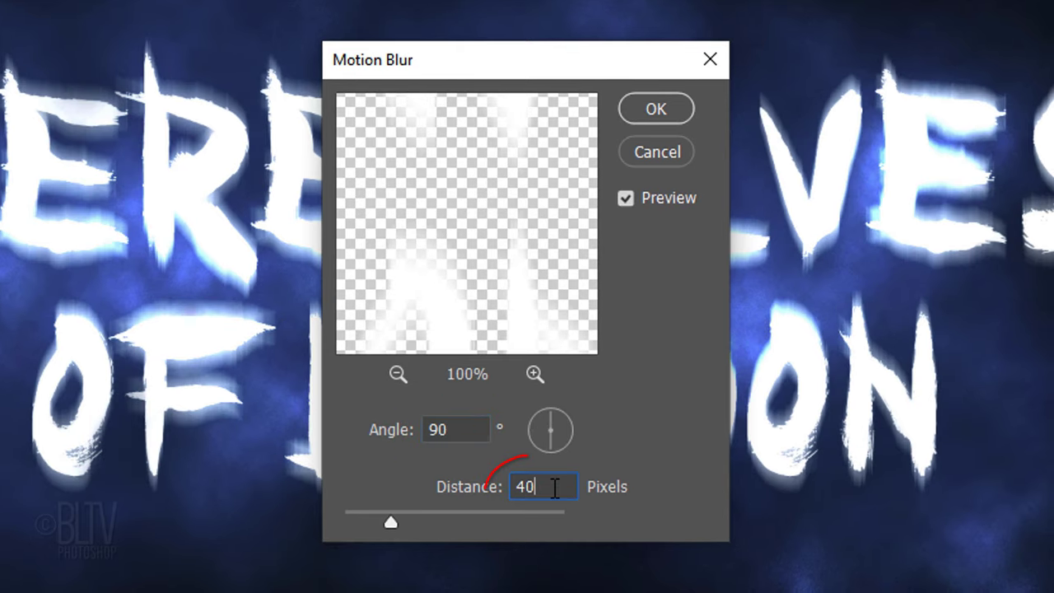
pyautogui.write('100')
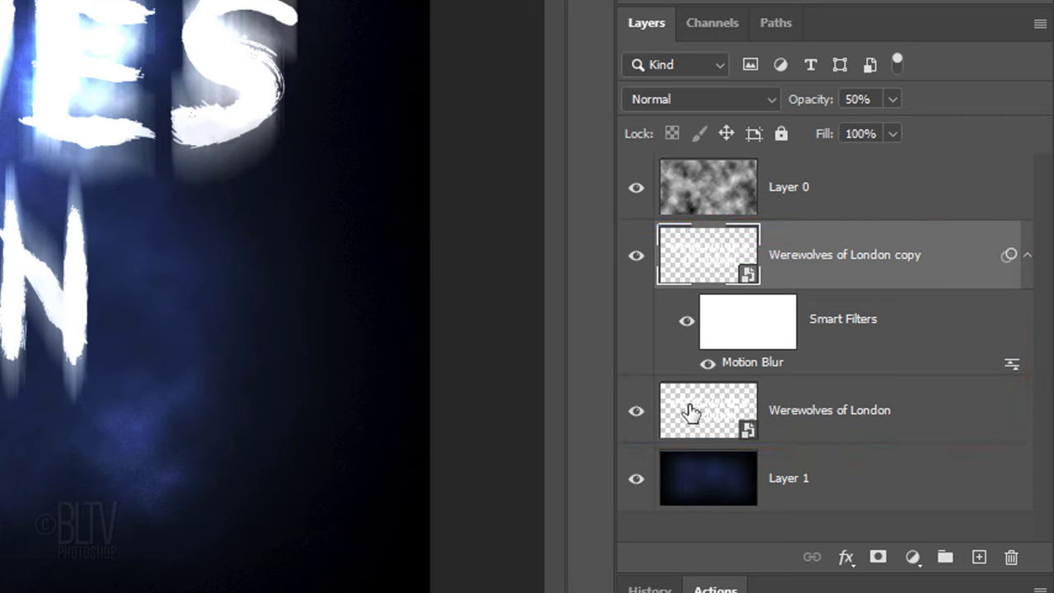
# Step: Convert the Werewolves of London copy to a smart object set to Overlay blend mode
pyautogui.keyDown('shift'); pyautogui.click(696, 412); pyautogui.keyUp('shift')
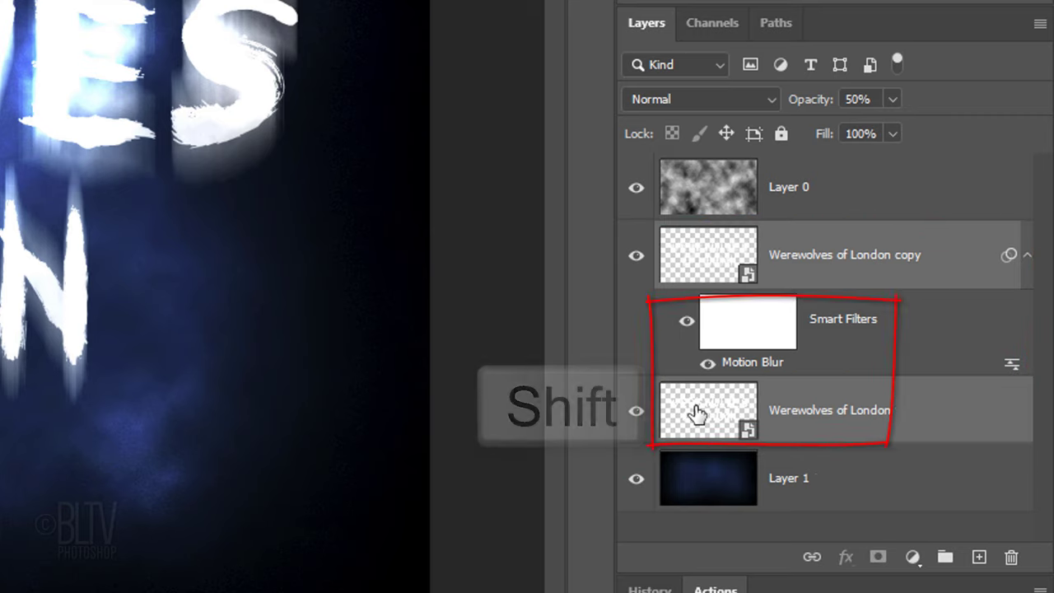
pyautogui.click(1040, 24)
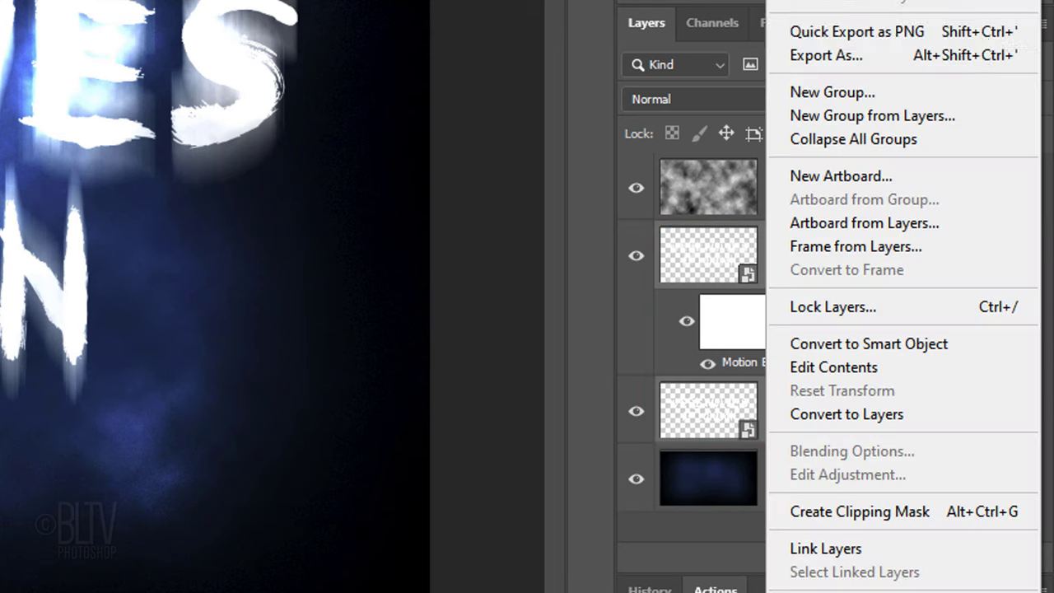
pyautogui.click(844, 346)
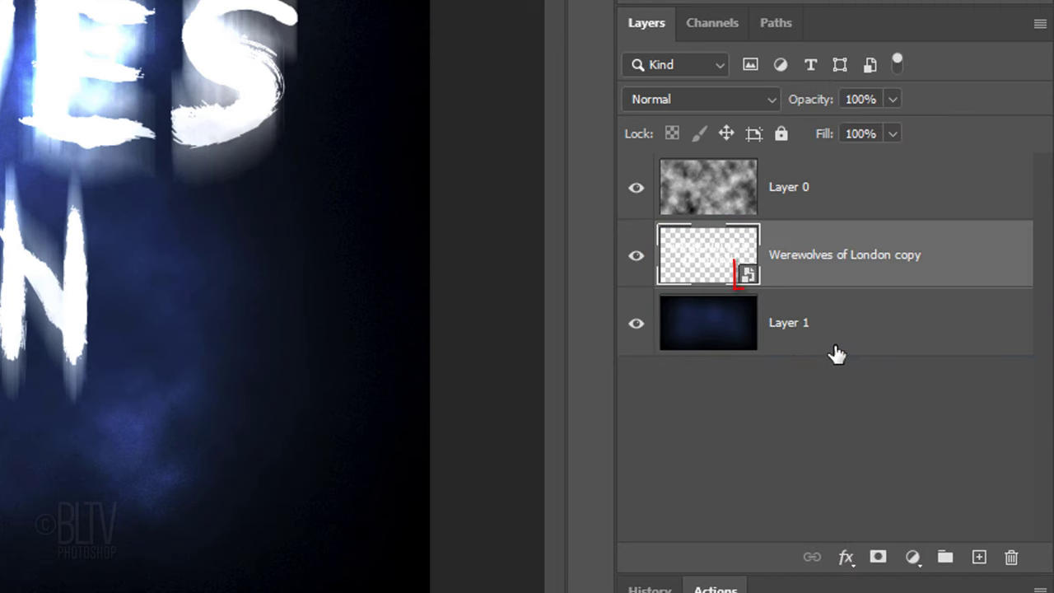
pyautogui.click(696, 97)
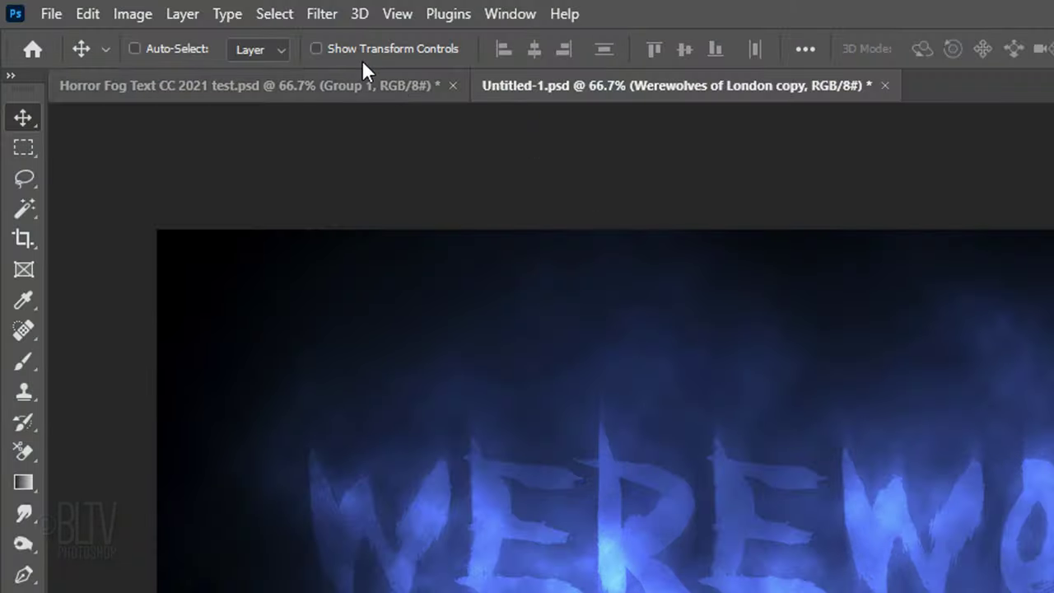
# Step: Apply a 2-pixel Gaussian Blur to the text copy
pyautogui.click(320, 17)
pyautogui.moveTo(327, 338)
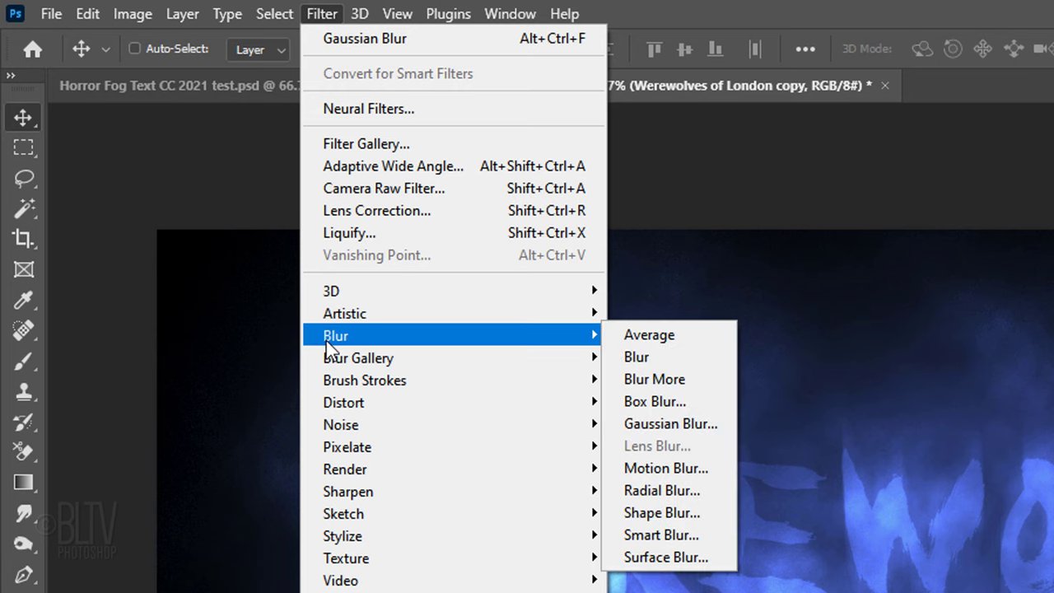
pyautogui.click(656, 422)
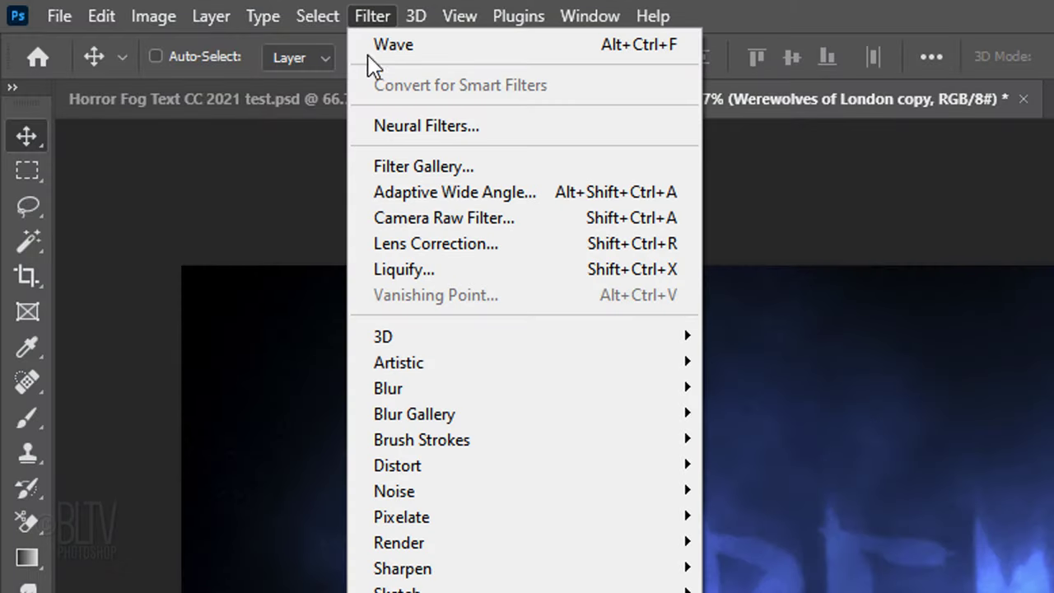
# Step: Apply a Sine Wave filter with wavelength 200–630, amplitude 1–100 and Repeat Edge Pixels
pyautogui.moveTo(387, 468)
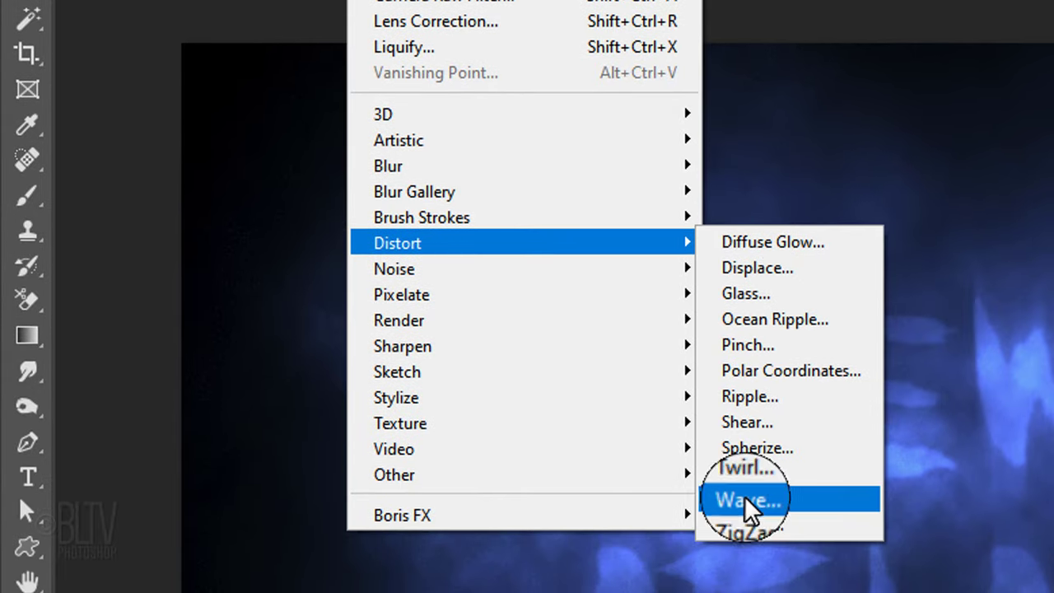
pyautogui.click(745, 497)
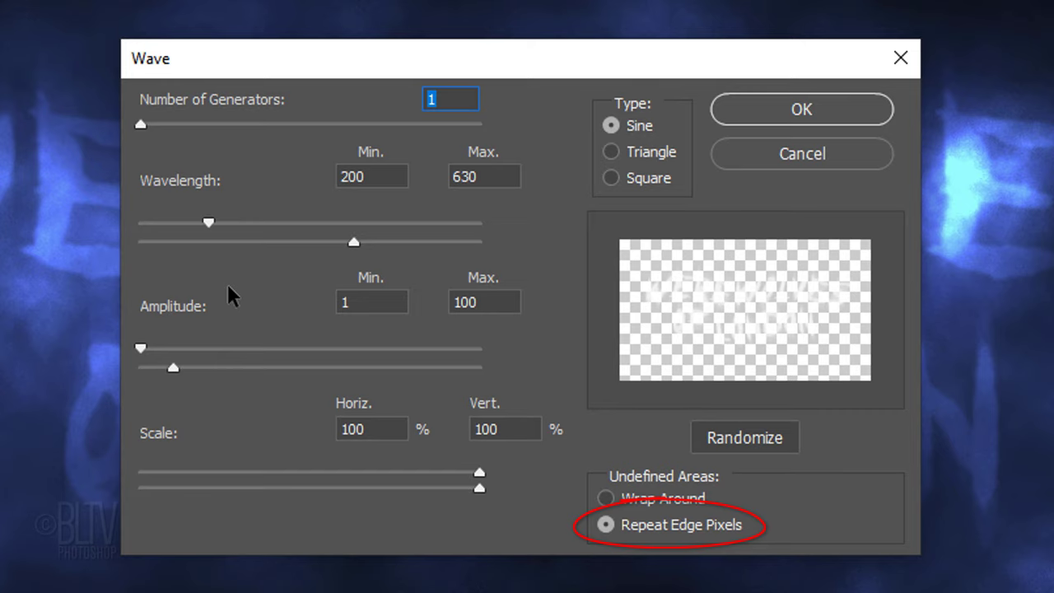
pyautogui.click(779, 118)
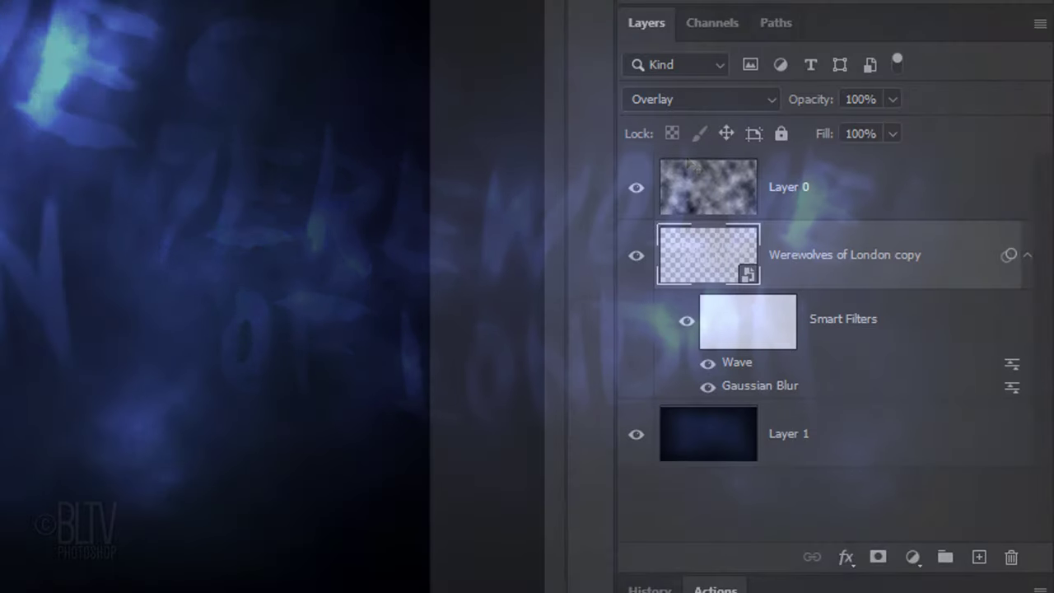
# Step: Duplicate the waved text layer and raise its Gaussian Blur radius to 10
pyautogui.hotkey('ctrl', 'j')
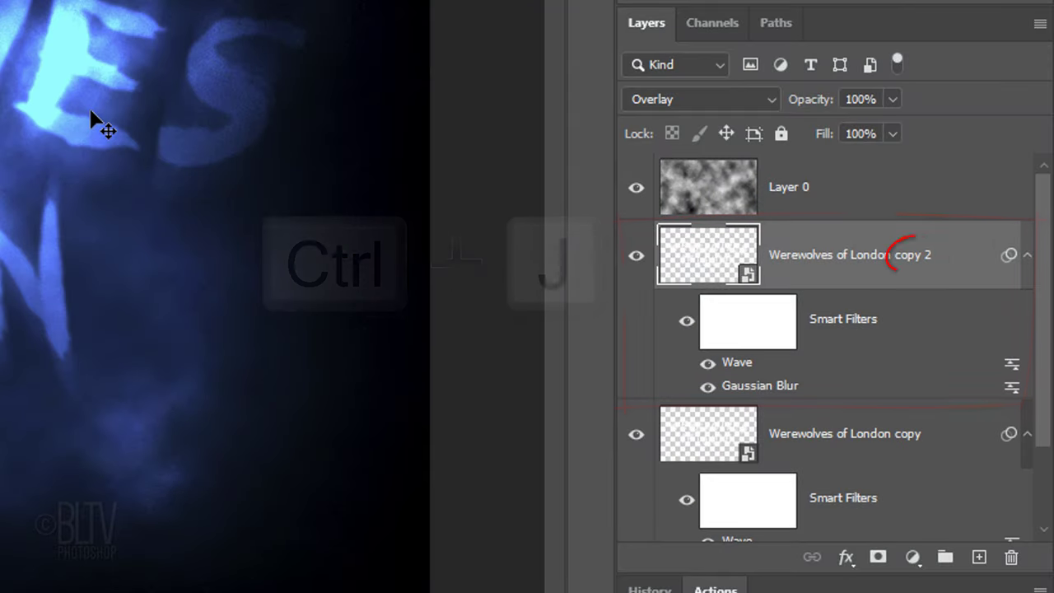
pyautogui.doubleClick(756, 387)
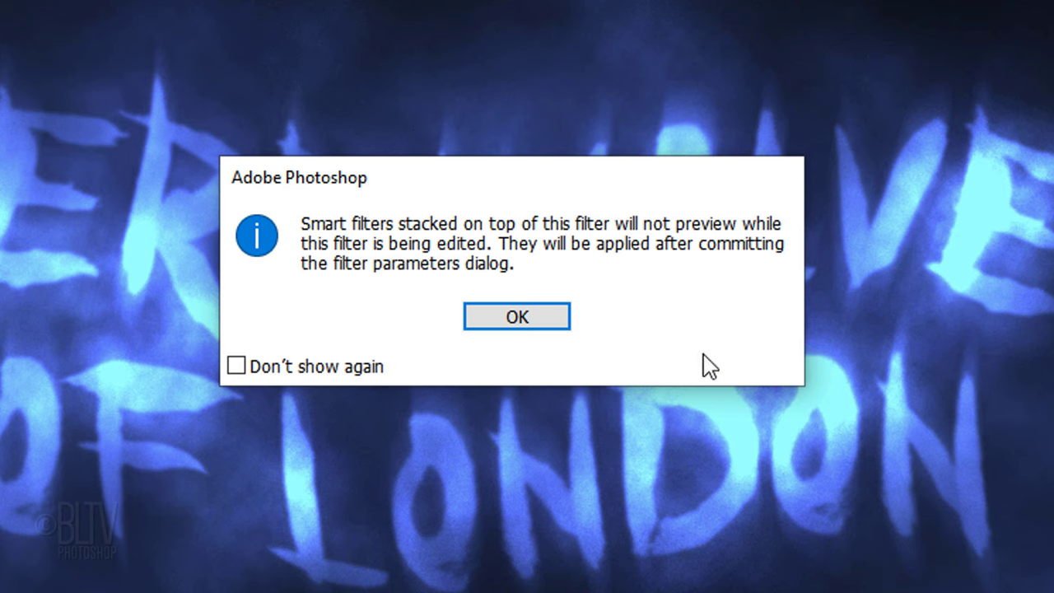
pyautogui.click(516, 318)
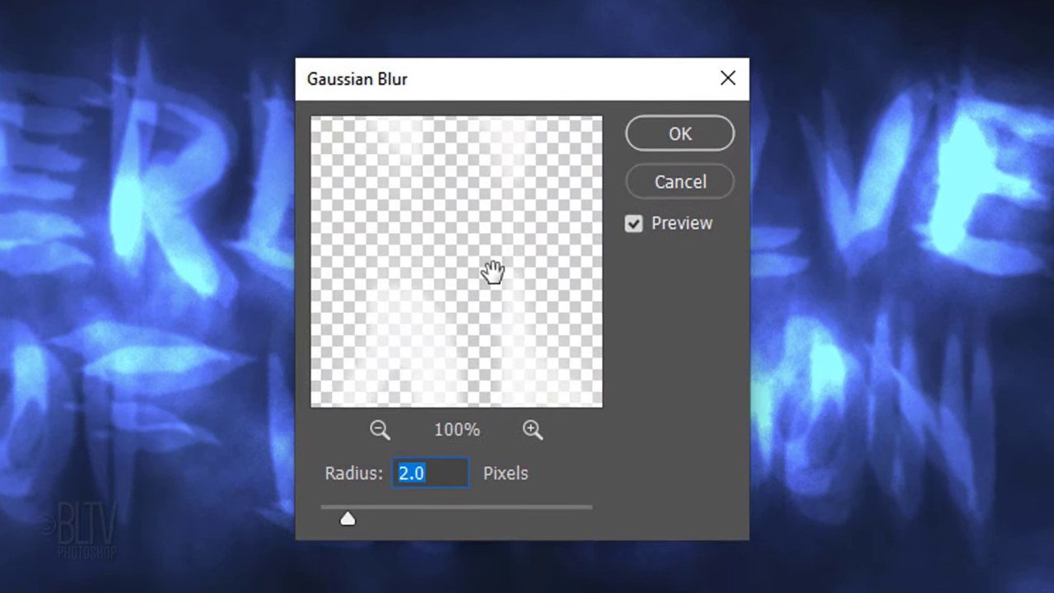
pyautogui.write('10')
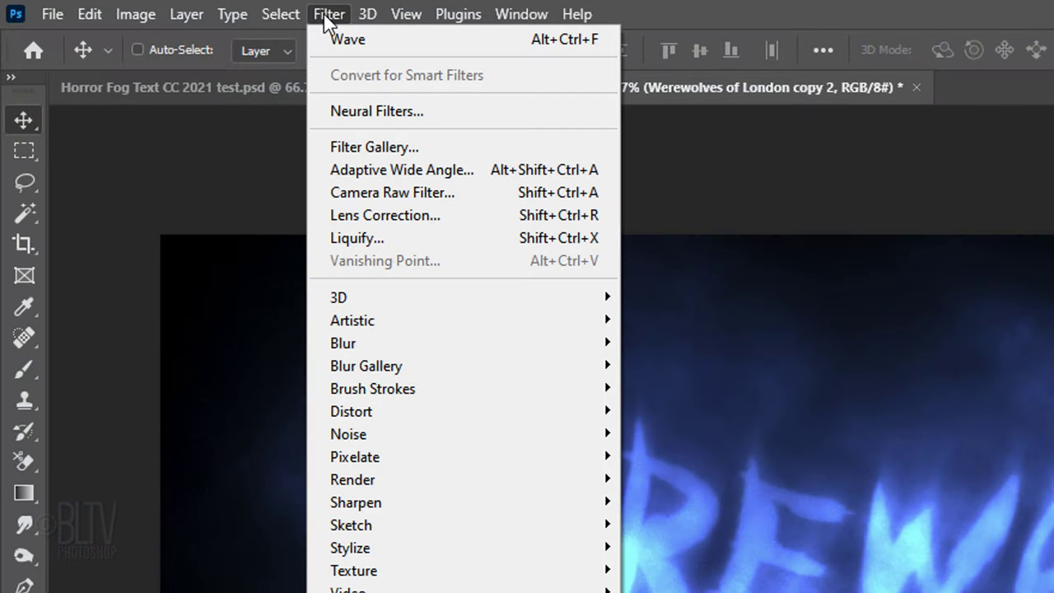
# Step: Add a Motion Blur with angle 0 and distance 40 to copy 2
pyautogui.moveTo(350, 341)
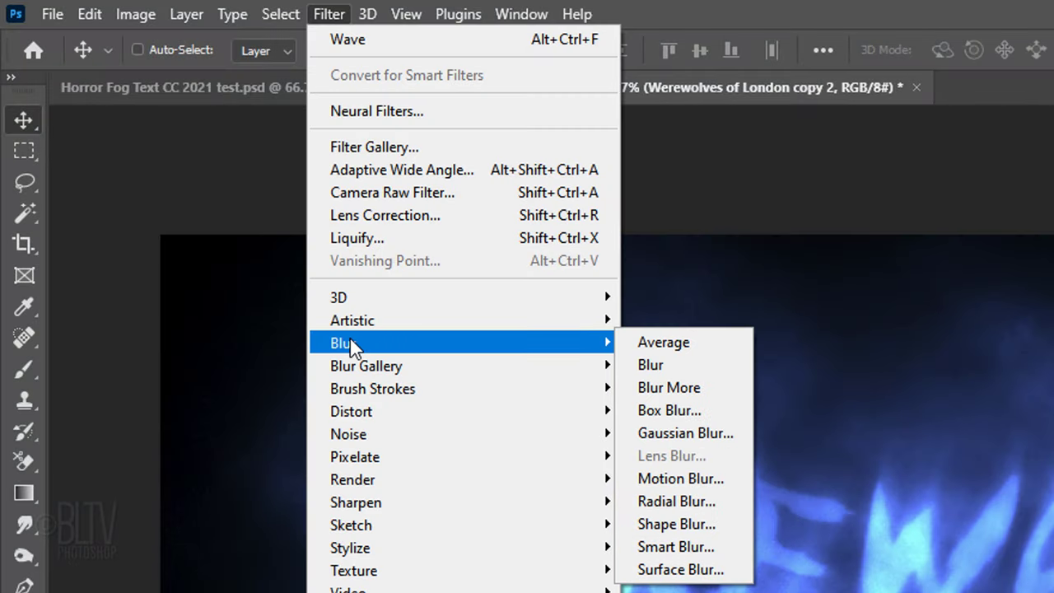
pyautogui.click(667, 476)
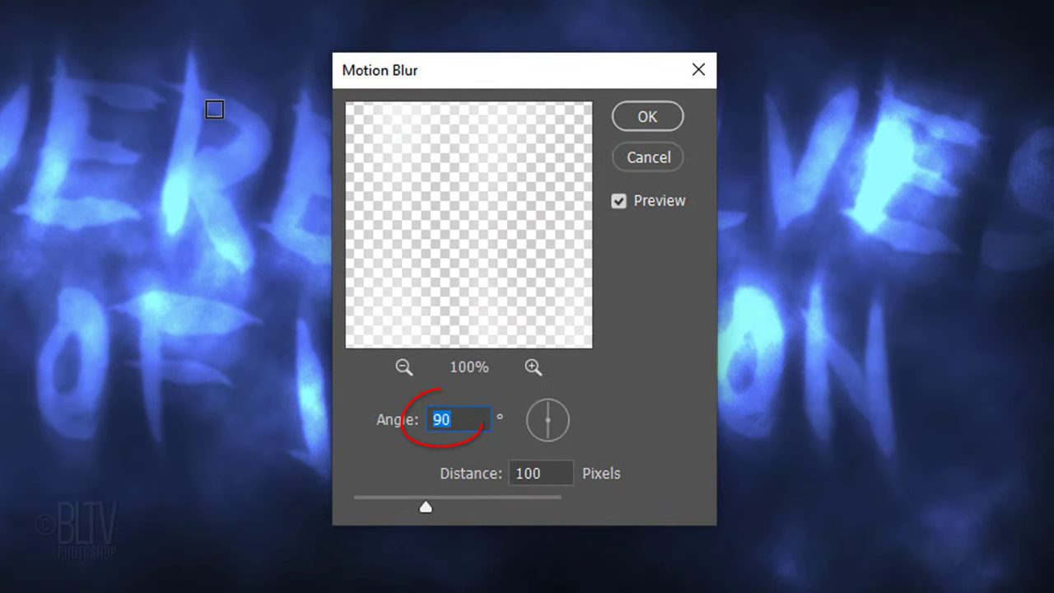
pyautogui.write('0')
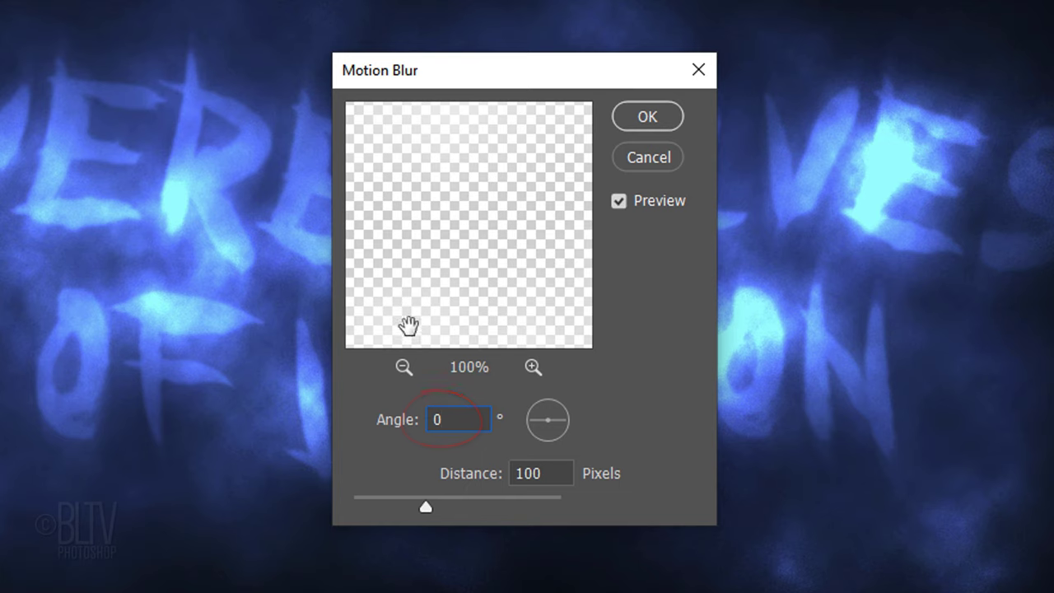
pyautogui.click(552, 472)
pyautogui.press('BackSpace')
pyautogui.press('BackSpace')
pyautogui.press('BackSpace')
pyautogui.write('40')
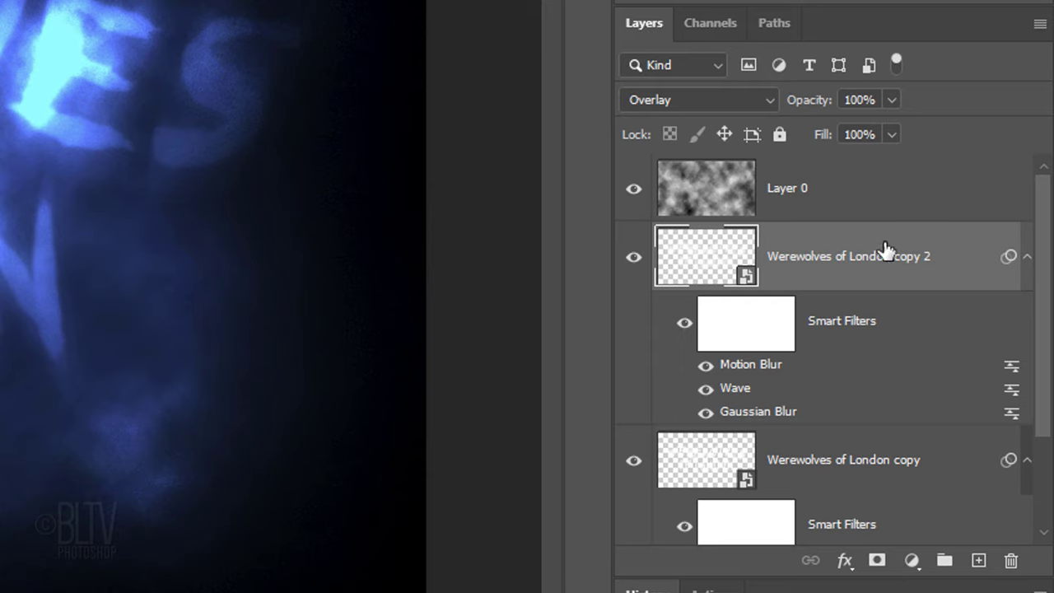
# Step: Collapse both smart filter lists and rasterize the Werewolves of London copy layer
pyautogui.click(1027, 259)
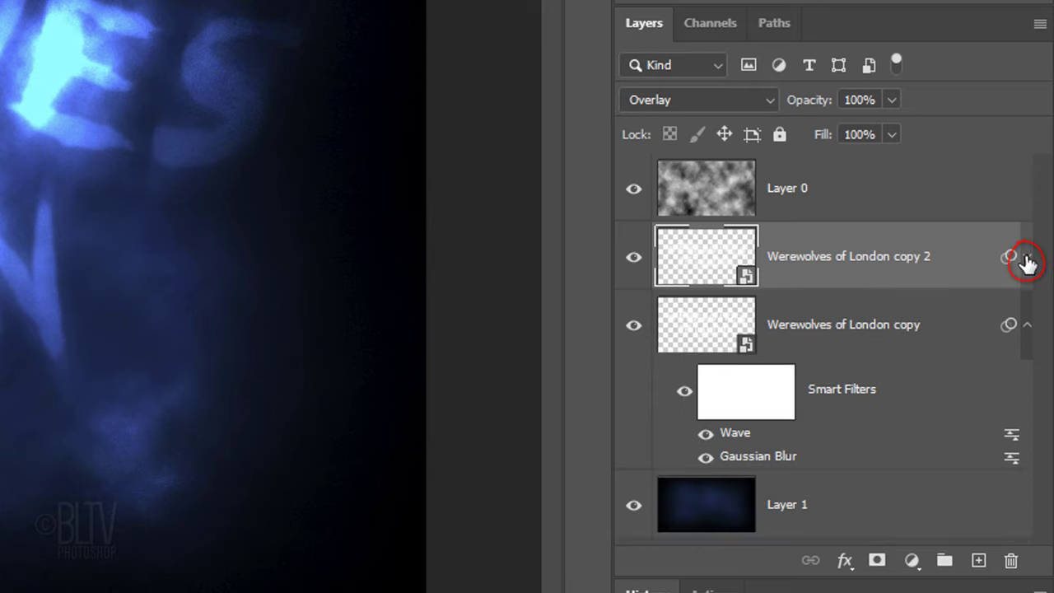
pyautogui.click(1024, 326)
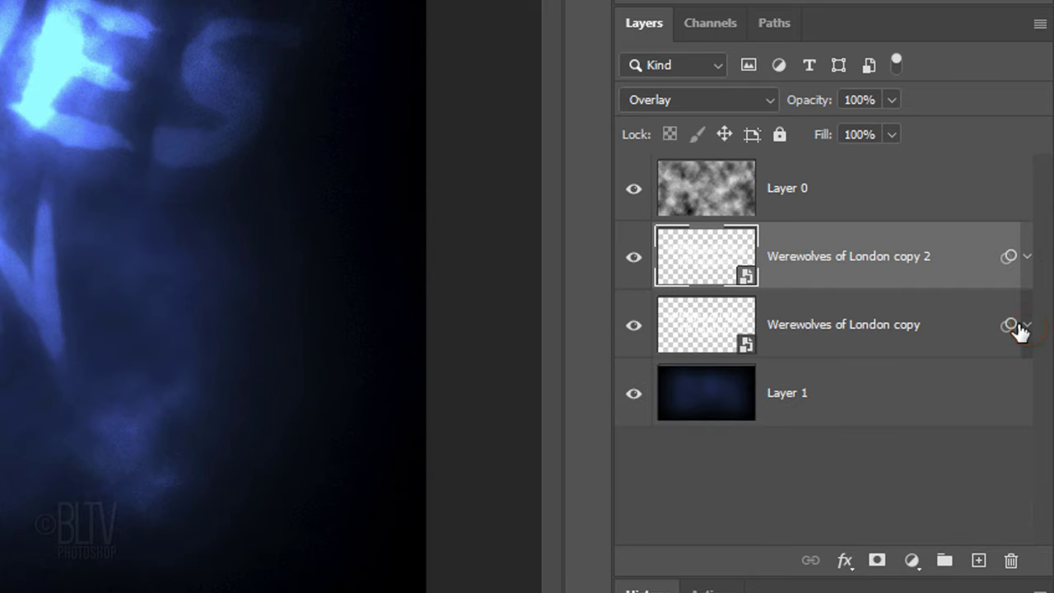
pyautogui.click(813, 337)
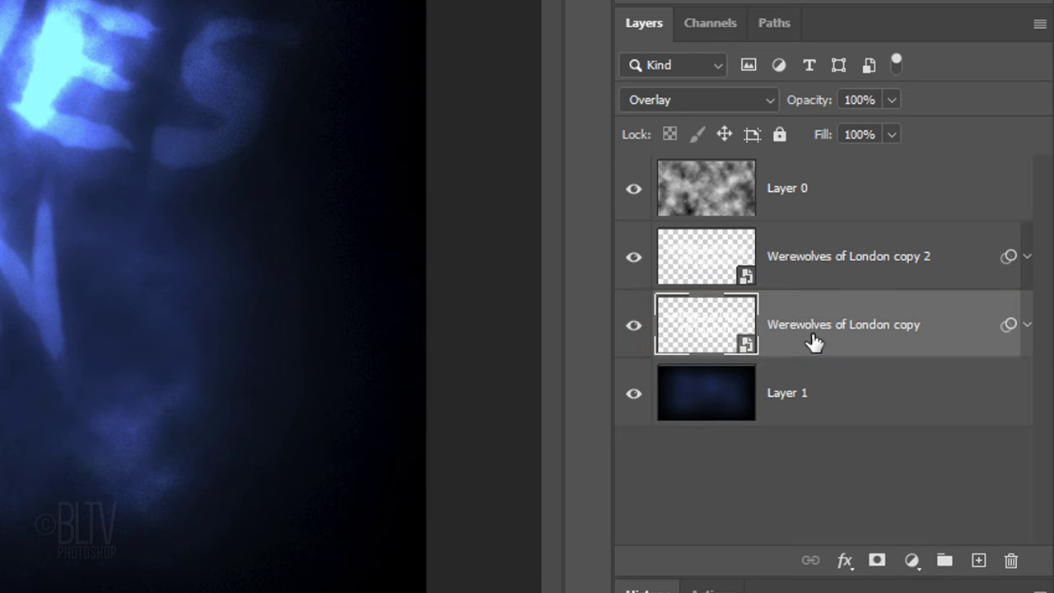
pyautogui.rightClick(813, 339)
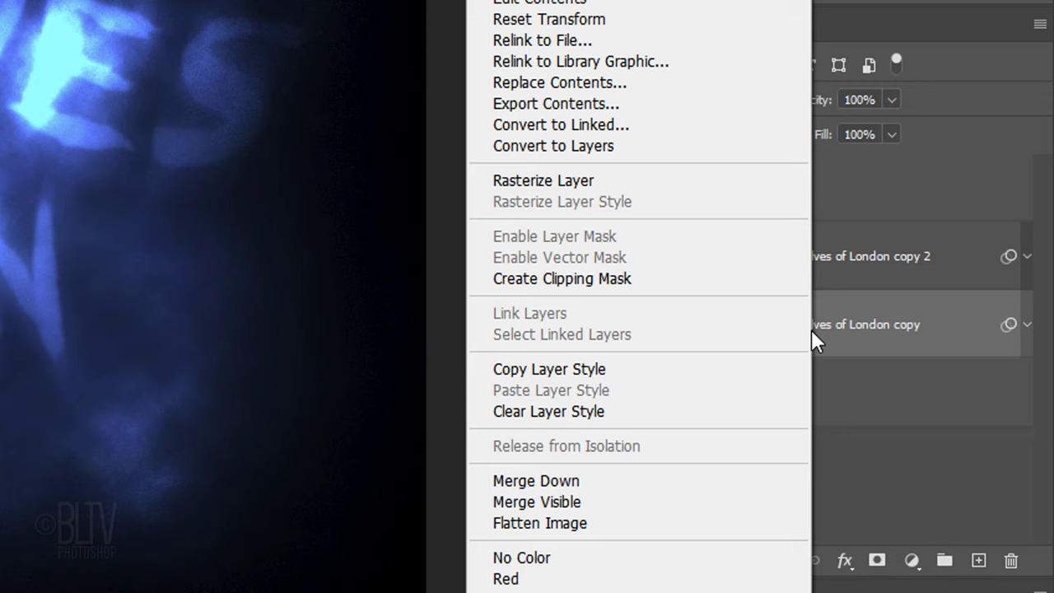
pyautogui.click(545, 182)
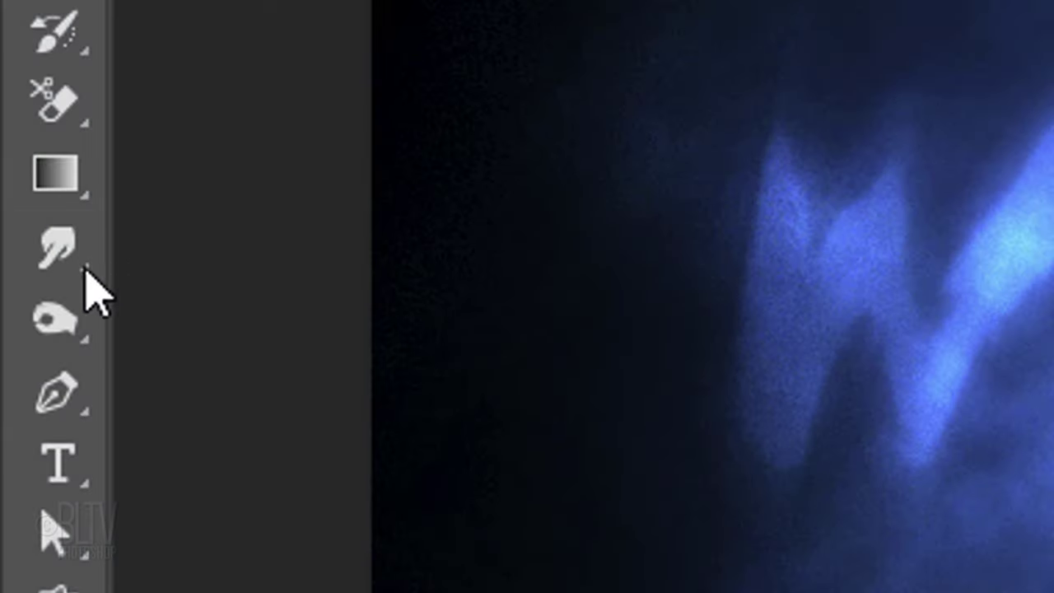
# Step: Choose the Smudge Tool and check the 105 px, 0% hardness brush settings
pyautogui.click(83, 265)
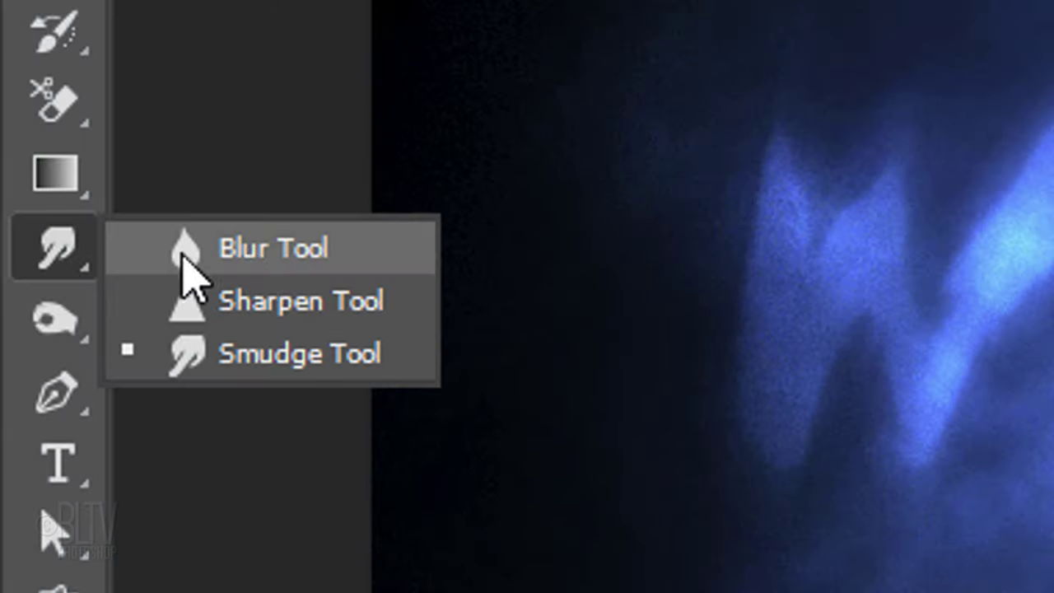
pyautogui.click(259, 356)
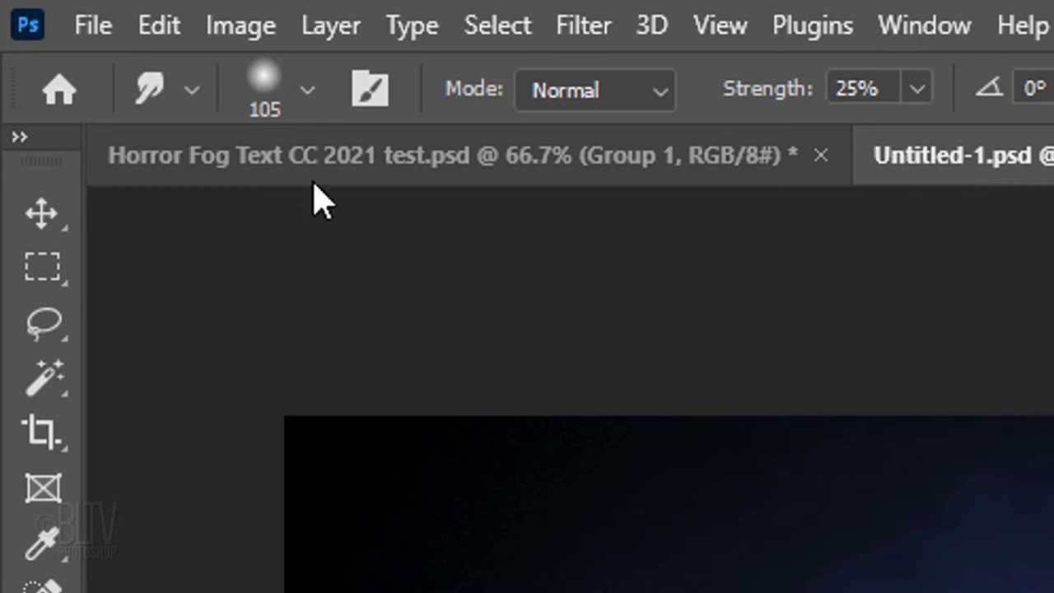
pyautogui.click(308, 219)
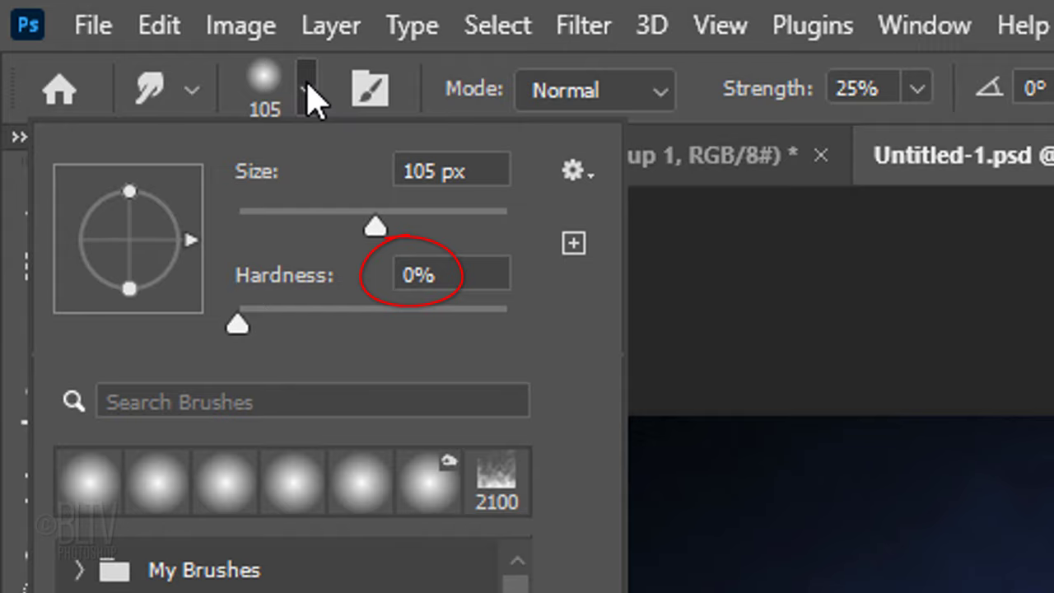
pyautogui.click(309, 89)
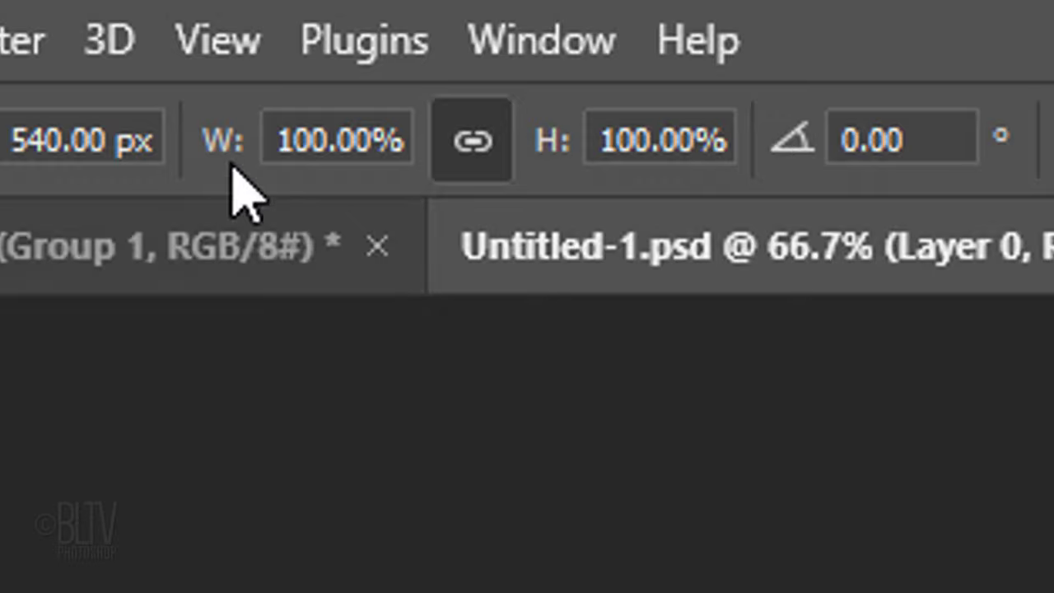
# Step: Scale Layer 0's clouds proportionally to about 127% by scrubbing the width field
pyautogui.moveTo(221, 142); pyautogui.dragTo(321, 136)
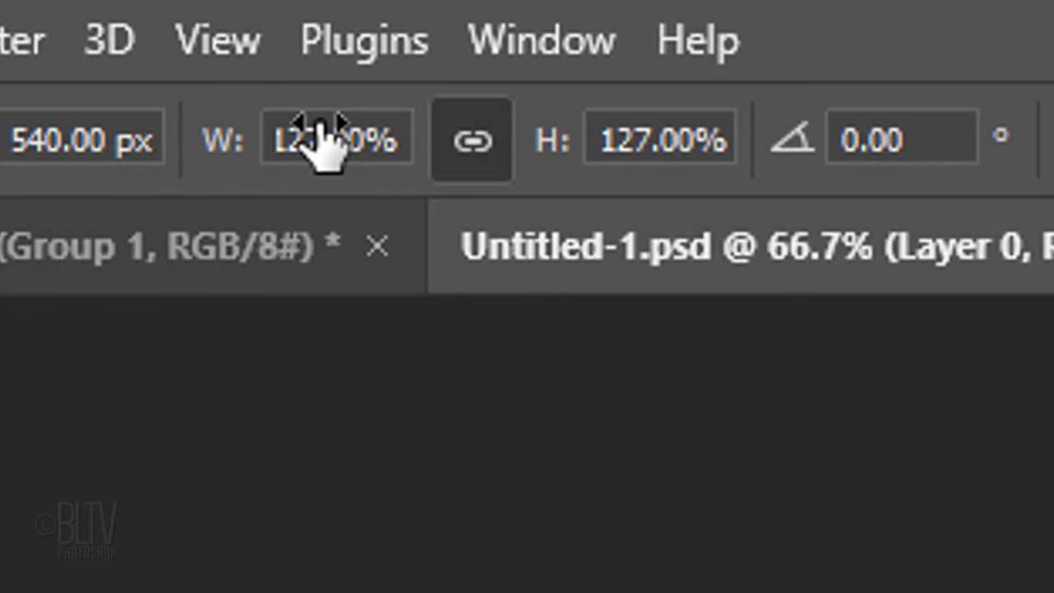